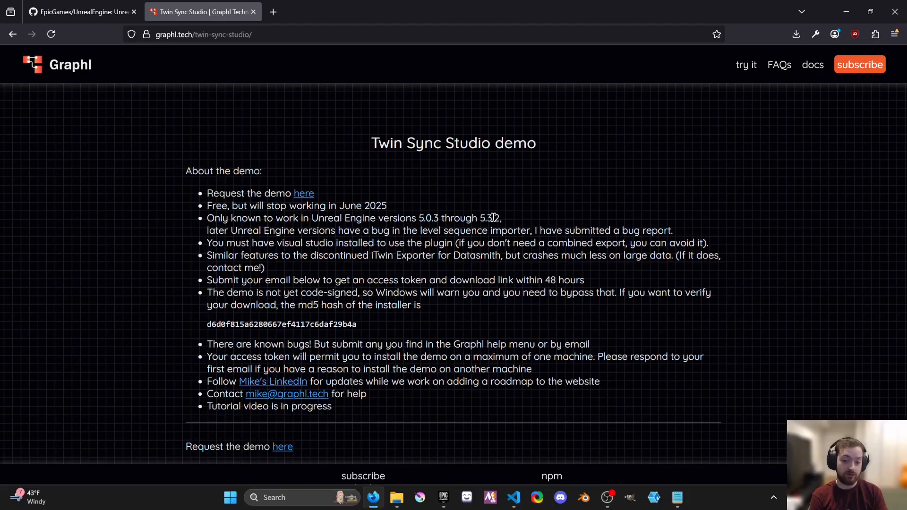
Step: Launch the TwinSyncStudioSetup.exe installer from the Downloads folder
{"action": "left_click_drag", "start_coordinate": [480, 218], "coordinate": [499, 219]}
{"action": "left_click", "coordinate": [499, 218]}
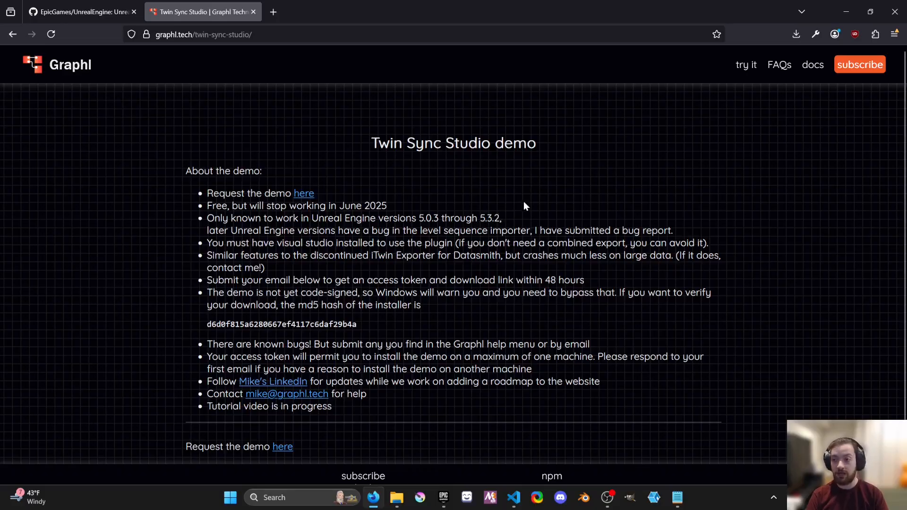
{"action": "key", "text": "alt+Tab"}
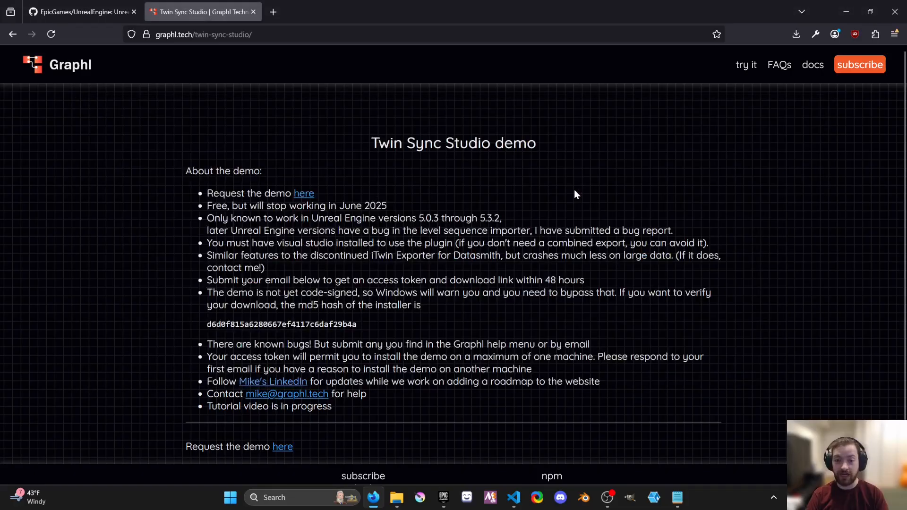
{"action": "key", "text": "alt+Tab"}
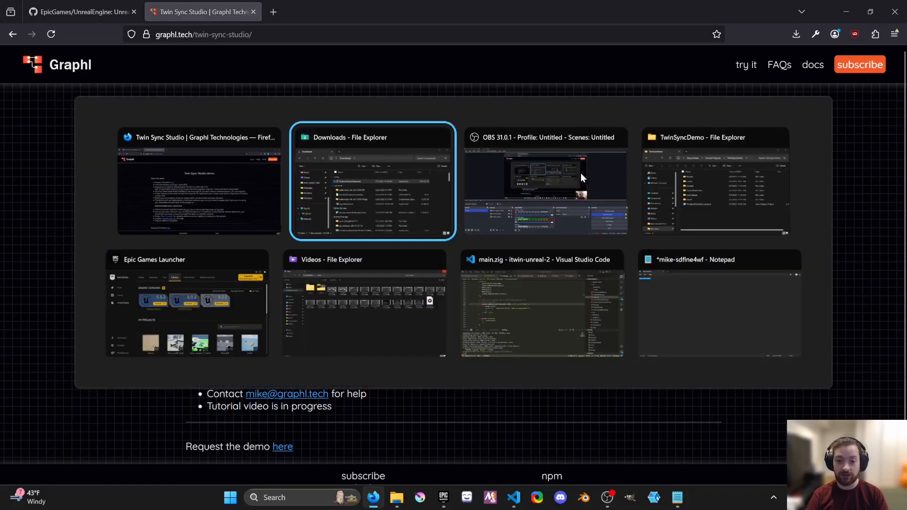
{"action": "left_click_drag", "start_coordinate": [606, 98], "coordinate": [643, 95]}
{"action": "double_click", "coordinate": [583, 199]}
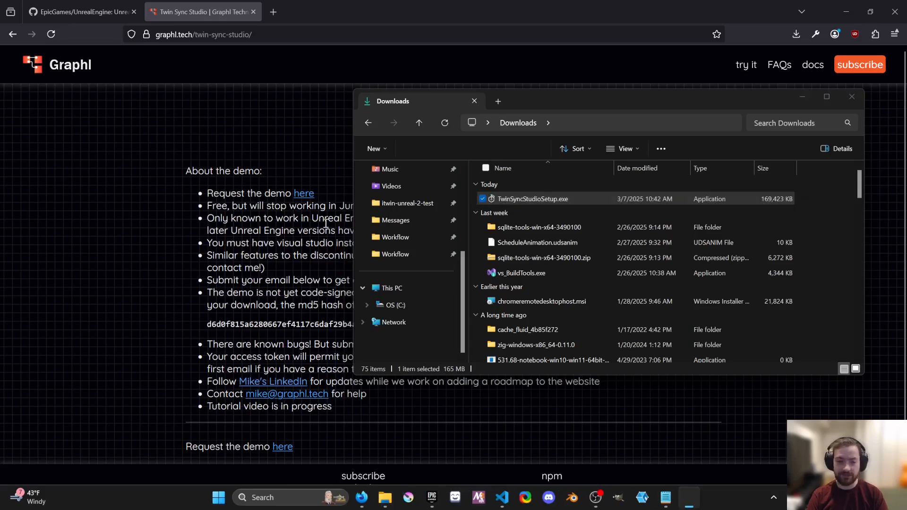
{"action": "left_click", "coordinate": [332, 244]}
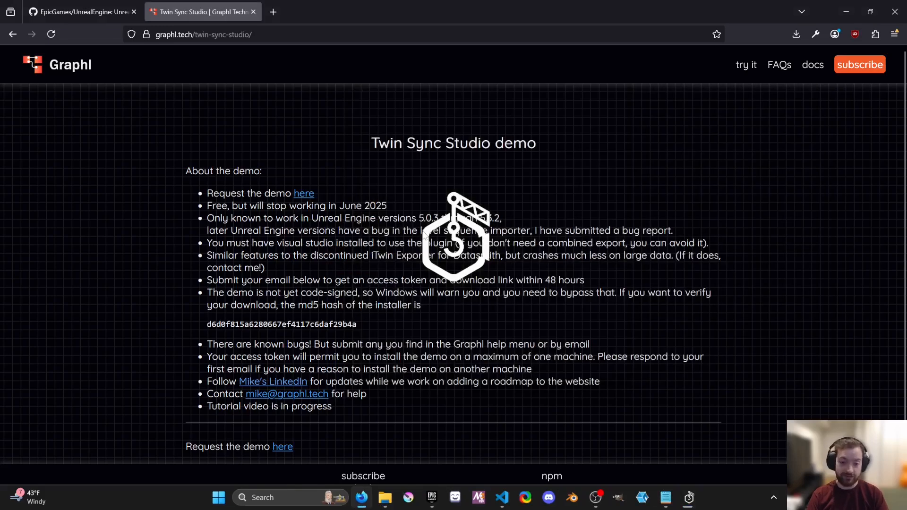
{"action": "left_click_drag", "start_coordinate": [489, 217], "coordinate": [561, 196]}
{"action": "left_click", "coordinate": [471, 234]}
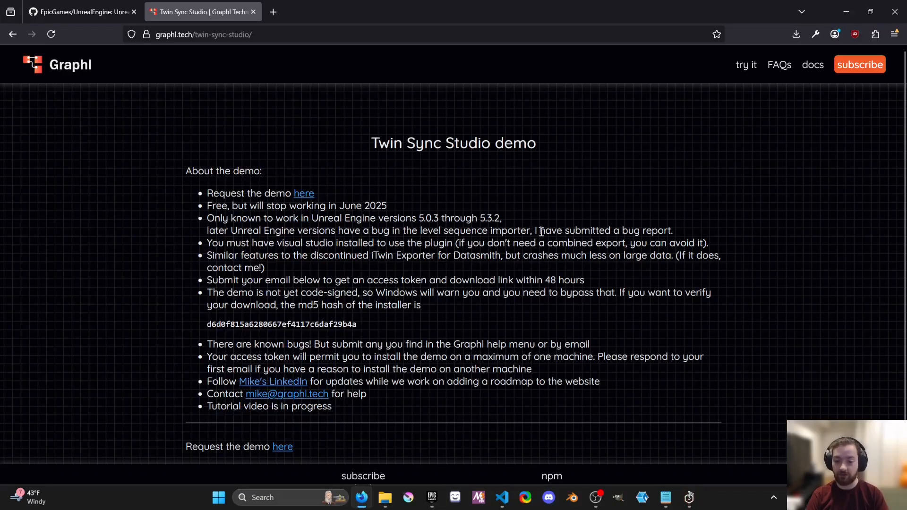
{"action": "left_click_drag", "start_coordinate": [363, 326], "coordinate": [204, 322]}
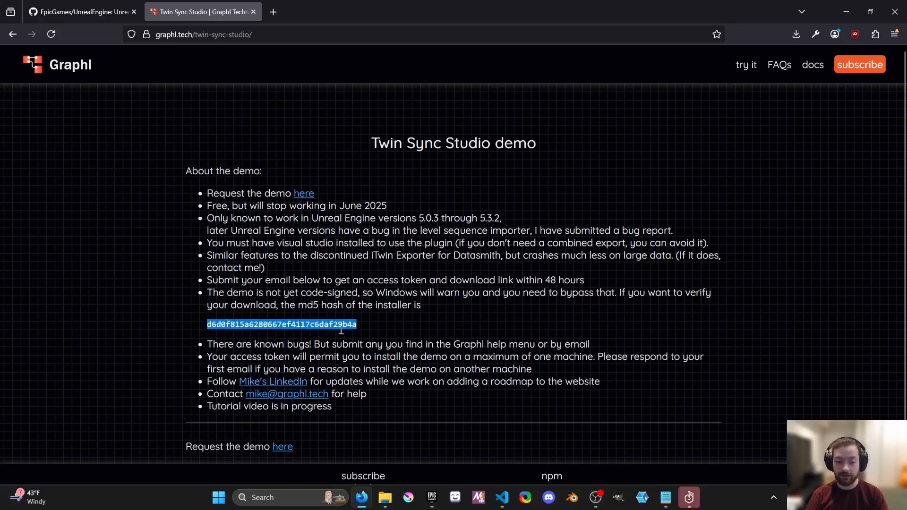
Step: Bring the Twin Sync Studio registration window forward and submit the access key
{"action": "left_click", "coordinate": [689, 497]}
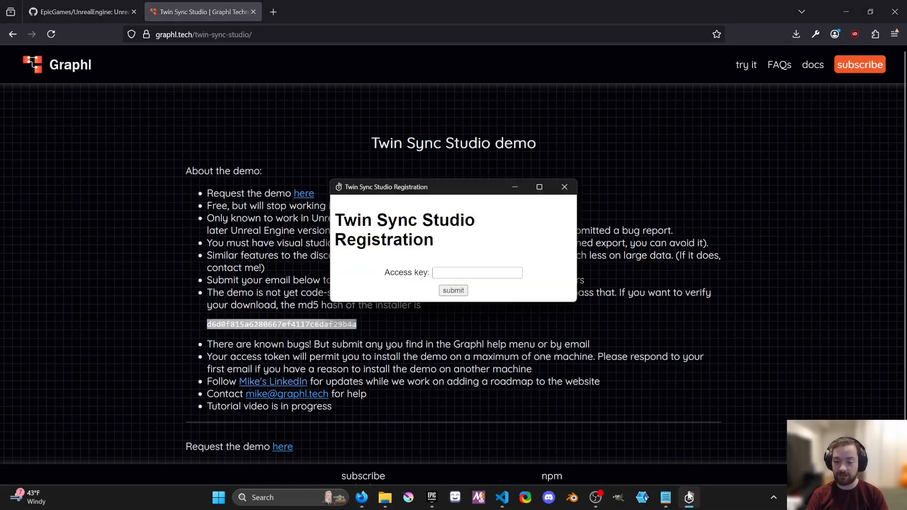
{"action": "left_click_drag", "start_coordinate": [449, 190], "coordinate": [472, 197]}
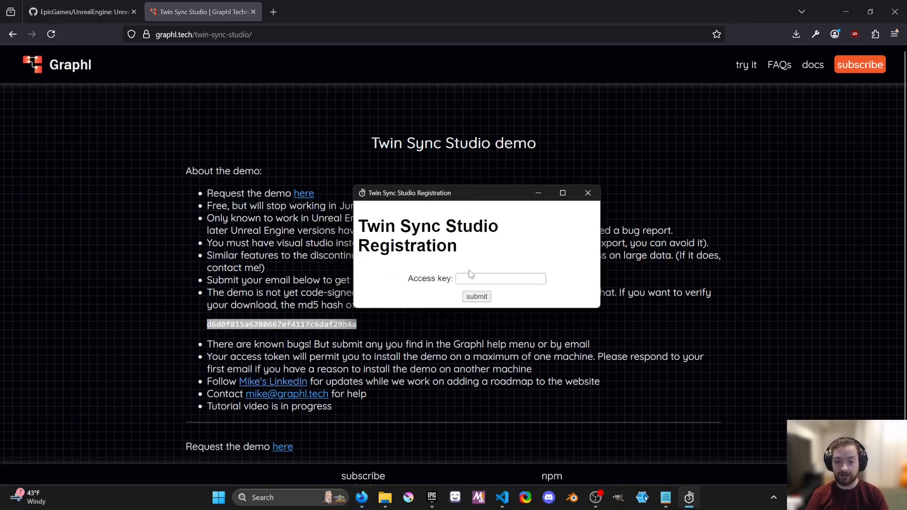
{"action": "left_click", "coordinate": [485, 278]}
{"action": "key", "text": "ctrl+v"}
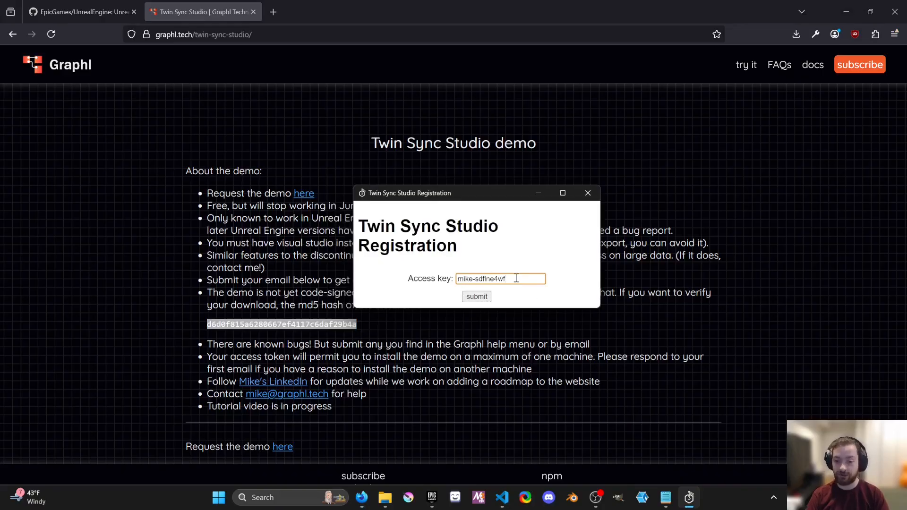
{"action": "left_click", "coordinate": [476, 297]}
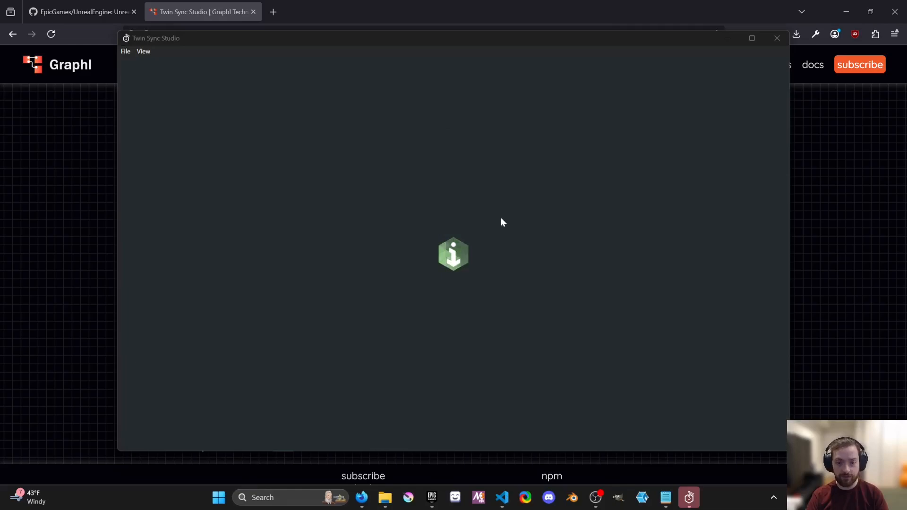
{"action": "left_click_drag", "start_coordinate": [359, 42], "coordinate": [350, 42]}
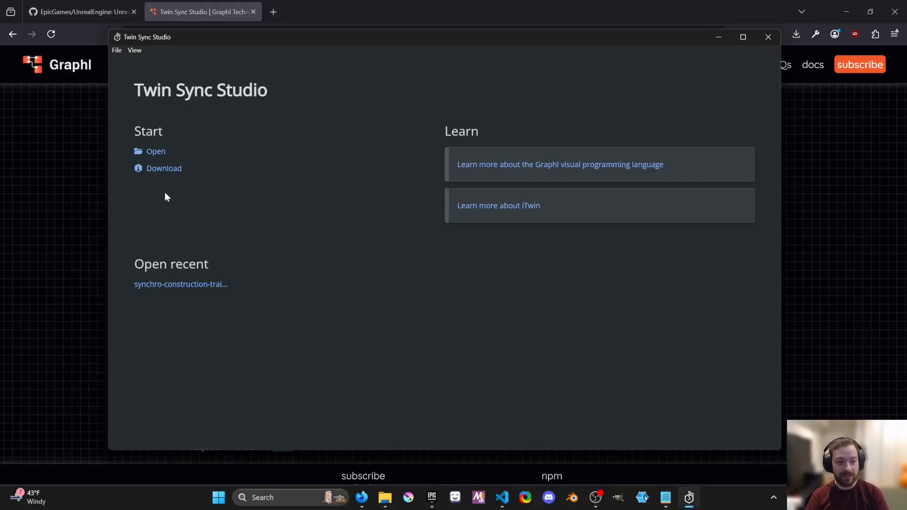
{"action": "left_click", "coordinate": [151, 170]}
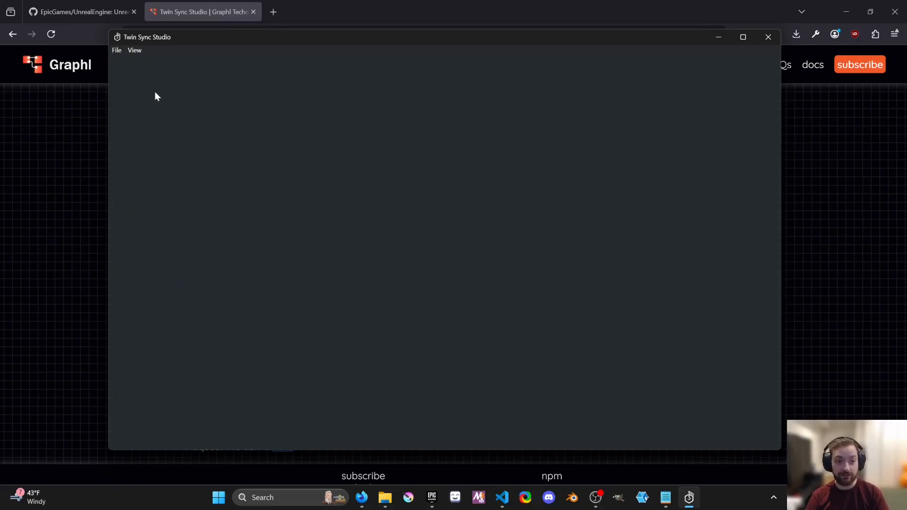
{"action": "left_click", "coordinate": [135, 50]}
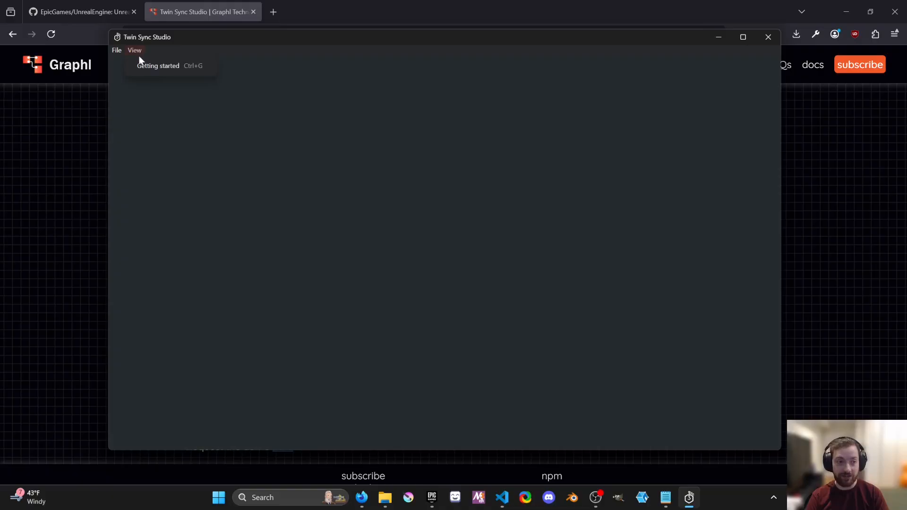
{"action": "left_click", "coordinate": [147, 66]}
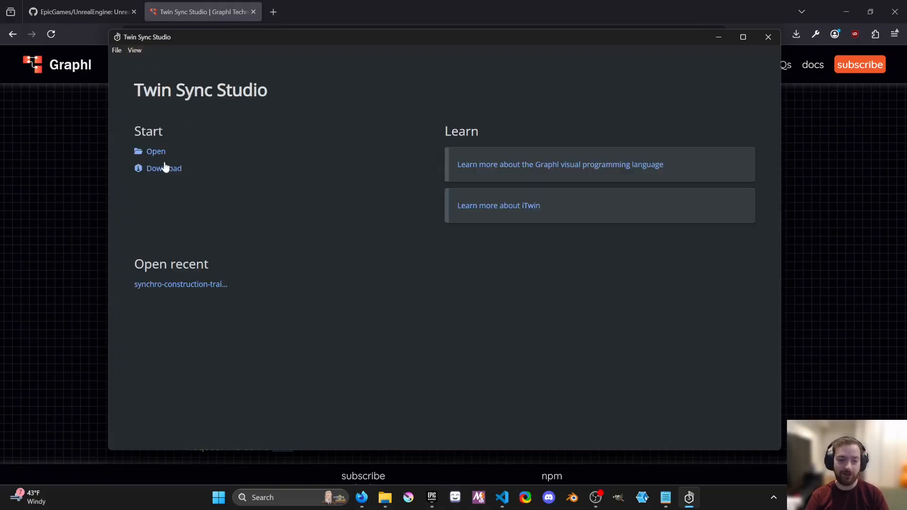
{"action": "left_click", "coordinate": [133, 50]}
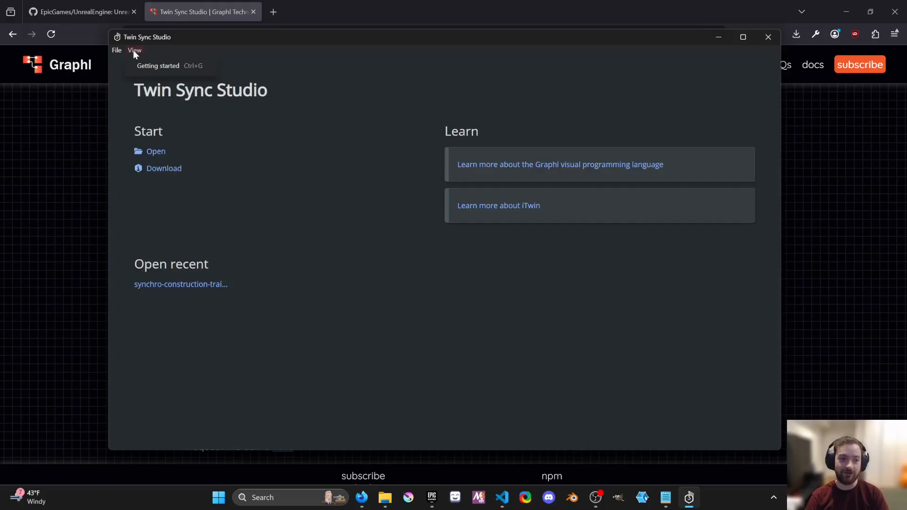
{"action": "left_click", "coordinate": [198, 142]}
Step: Download the synchro-construction-training-demo iModel from the iTwin of the same name in My iTwins
{"action": "left_click", "coordinate": [164, 169]}
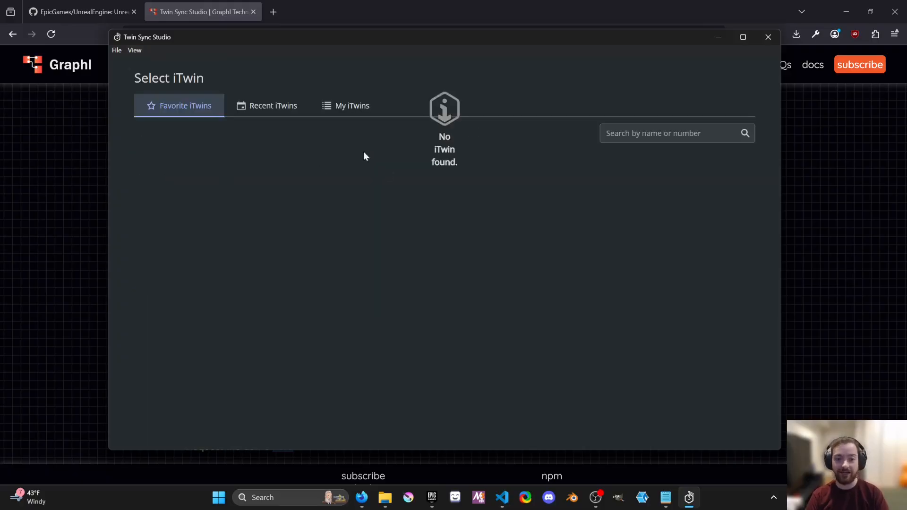
{"action": "left_click", "coordinate": [344, 108]}
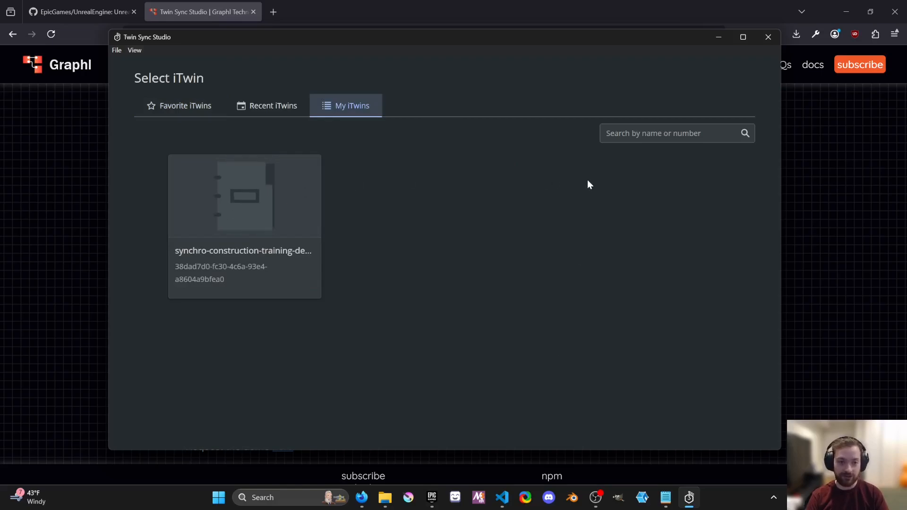
{"action": "left_click", "coordinate": [247, 204]}
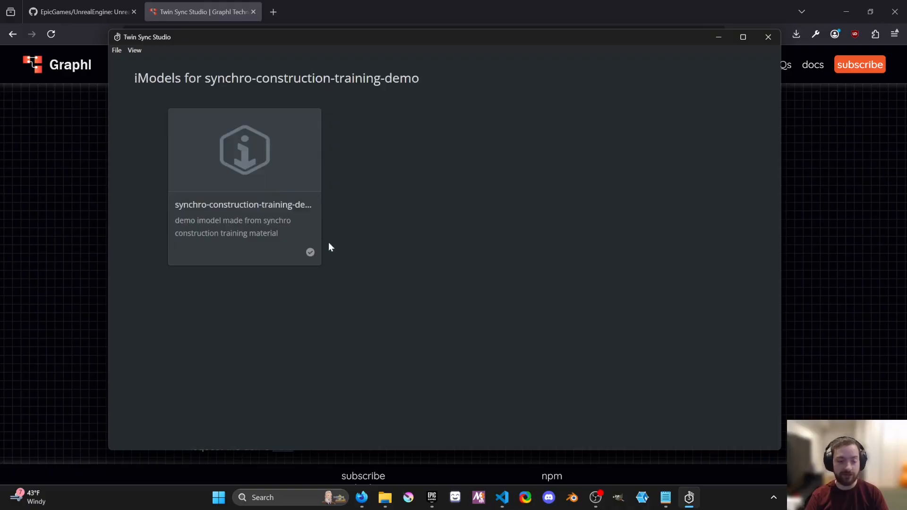
{"action": "left_click", "coordinate": [250, 204]}
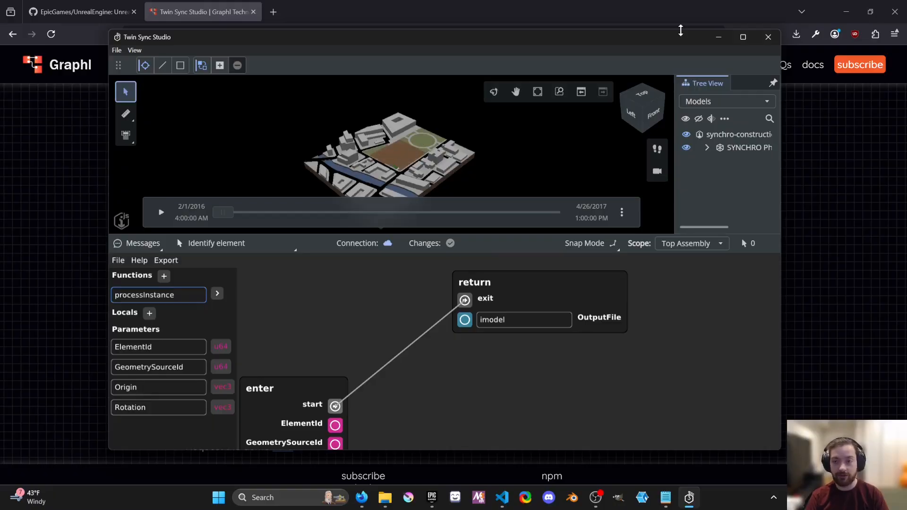
Step: Maximize the window, set the schedule animation to fast speed, and play it over the construction site
{"action": "left_click", "coordinate": [742, 36]}
{"action": "scroll", "coordinate": [396, 155], "scroll_direction": "up", "scroll_amount": 5}
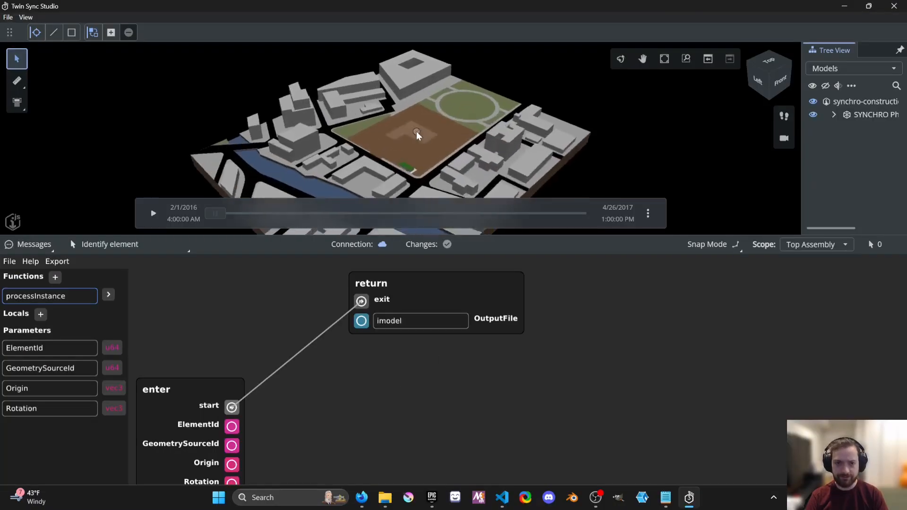
{"action": "left_click", "coordinate": [648, 214]}
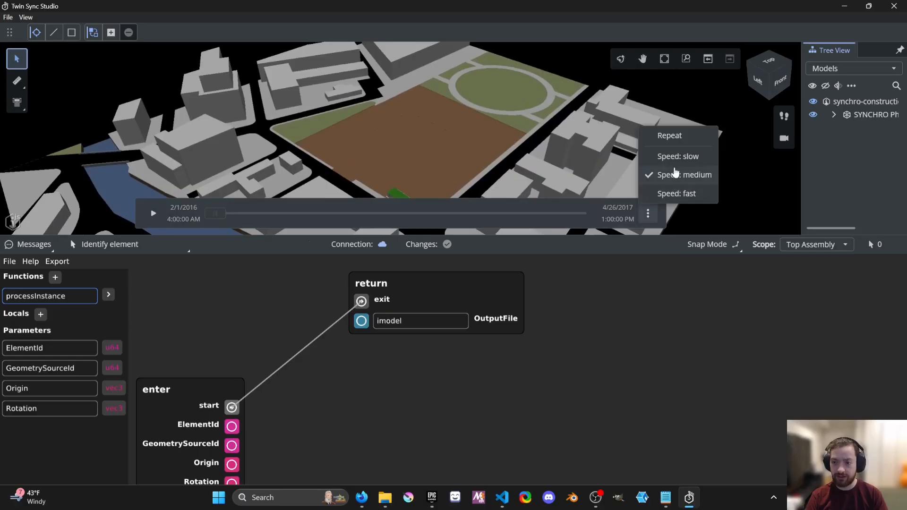
{"action": "left_click", "coordinate": [676, 194]}
{"action": "left_click", "coordinate": [153, 214]}
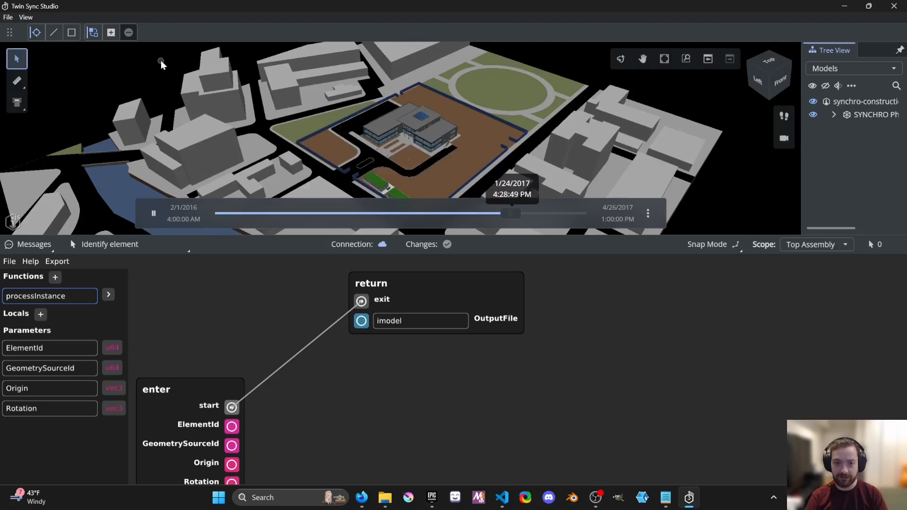
{"action": "left_click", "coordinate": [152, 213]}
{"action": "left_click_drag", "start_coordinate": [262, 326], "coordinate": [287, 326]}
{"action": "left_click", "coordinate": [156, 216]}
Step: Arrange the enter and return nodes side by side with wide spacing in the processInstance graph
{"action": "left_click_drag", "start_coordinate": [227, 388], "coordinate": [227, 294]}
{"action": "left_click_drag", "start_coordinate": [387, 343], "coordinate": [464, 397]}
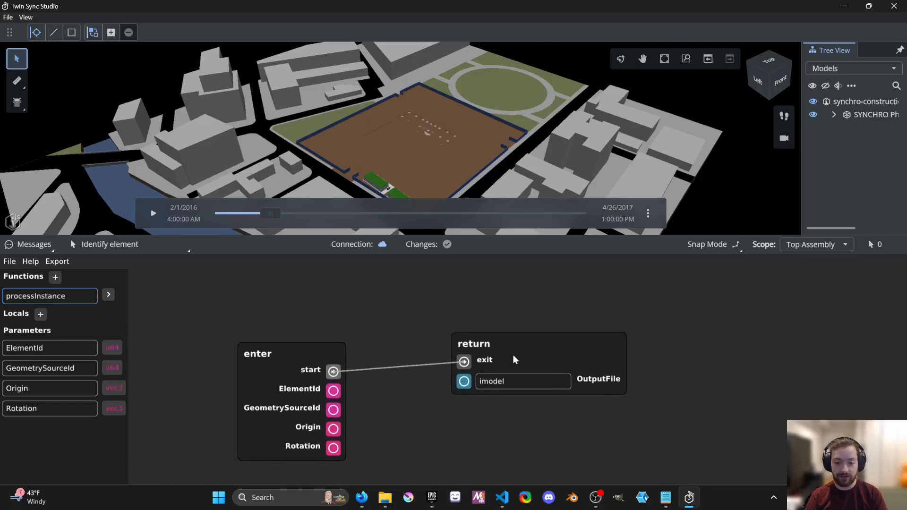
{"action": "left_click_drag", "start_coordinate": [521, 354], "coordinate": [571, 357]}
{"action": "scroll", "coordinate": [475, 363], "scroll_direction": "down", "scroll_amount": 2}
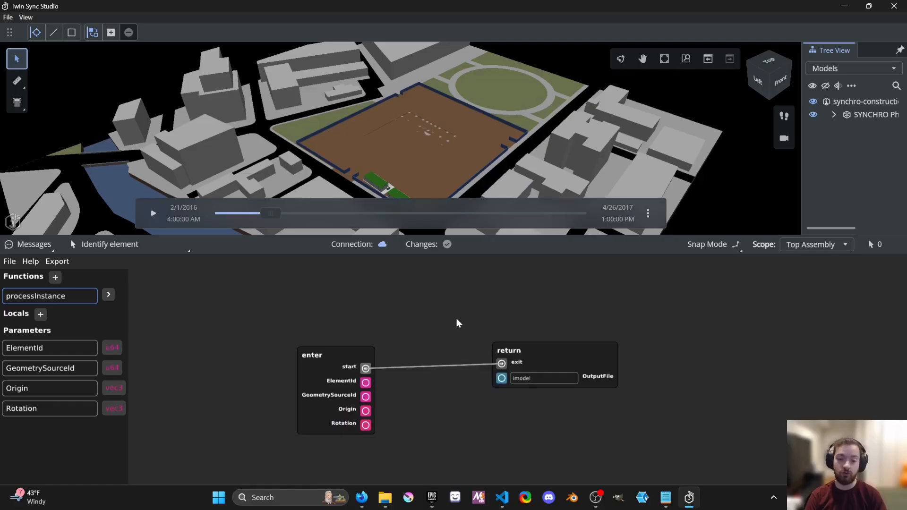
{"action": "left_click_drag", "start_coordinate": [435, 339], "coordinate": [405, 318]}
{"action": "left_click_drag", "start_coordinate": [544, 332], "coordinate": [656, 339]}
{"action": "left_click", "coordinate": [622, 359]}
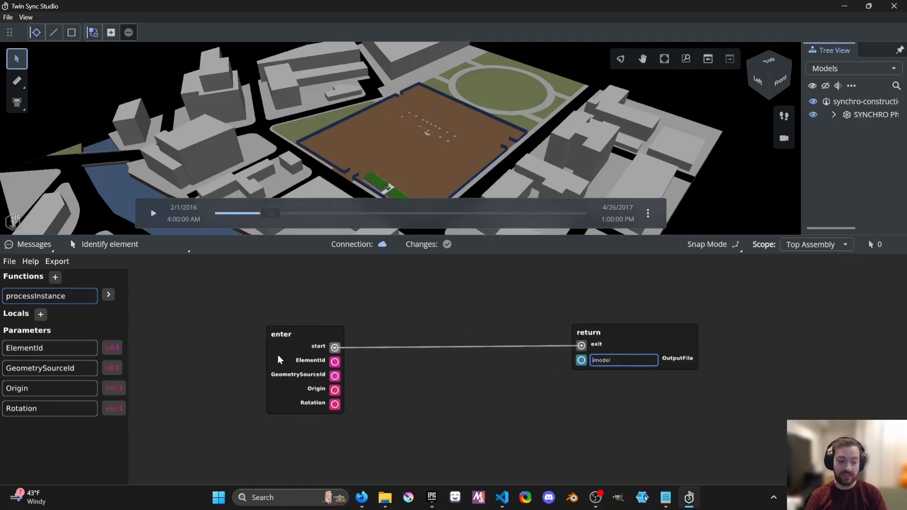
{"action": "left_click_drag", "start_coordinate": [297, 355], "coordinate": [290, 354]}
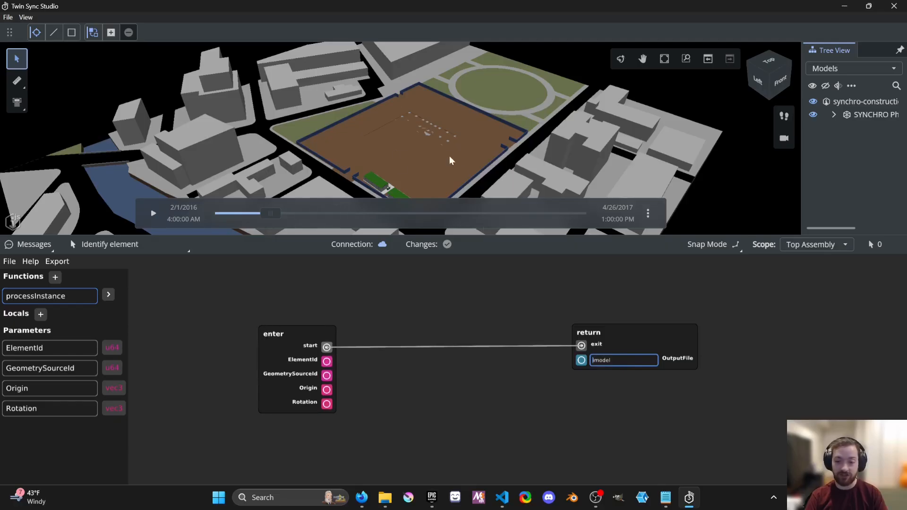
Step: Set the return node's OutputFile value to "output"
{"action": "double_click", "coordinate": [606, 362]}
{"action": "left_click_drag", "start_coordinate": [630, 335], "coordinate": [593, 367]}
{"action": "left_click", "coordinate": [621, 364]}
{"action": "type", "text": "output"}
{"action": "left_click", "coordinate": [562, 318]}
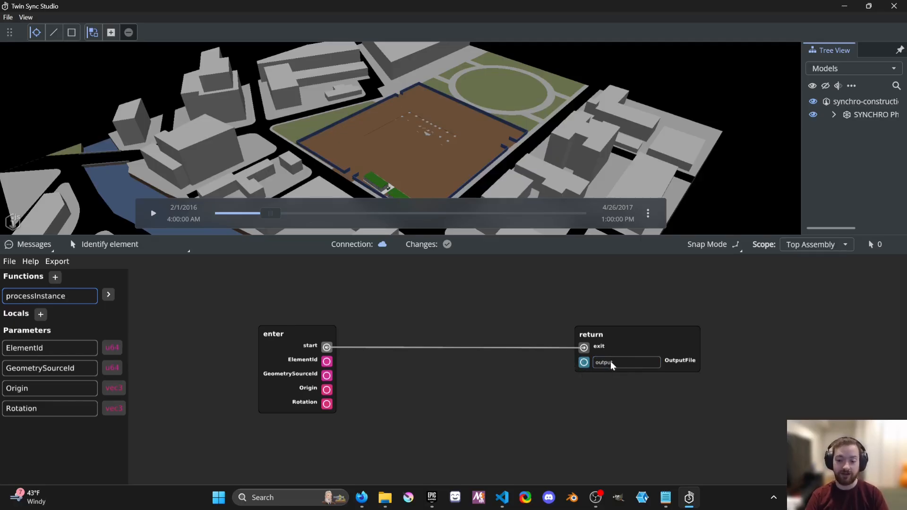
{"action": "mouse_move", "coordinate": [354, 310]}
{"action": "left_mouse_down"}
{"action": "mouse_move", "coordinate": [370, 312]}
{"action": "mouse_move", "coordinate": [365, 316]}
{"action": "left_mouse_up"}
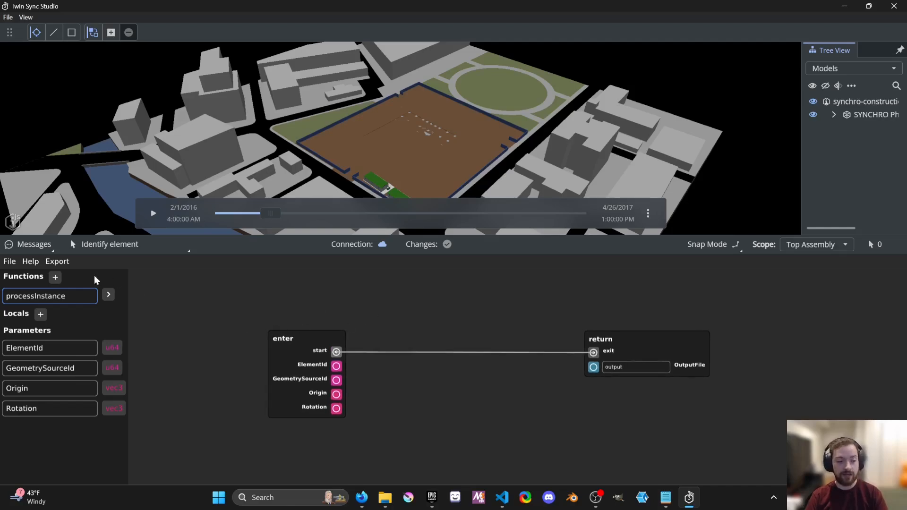
{"action": "left_click", "coordinate": [63, 262]}
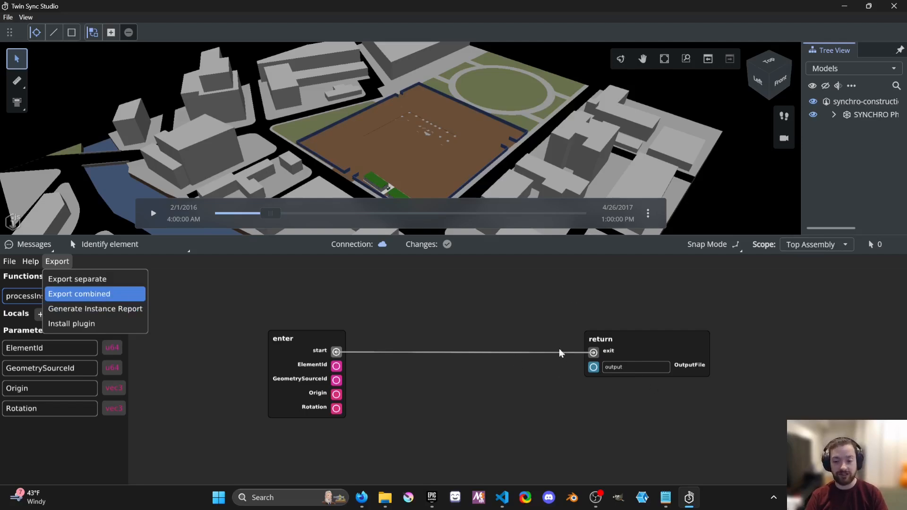
{"action": "mouse_move", "coordinate": [673, 351]}
{"action": "left_mouse_down"}
{"action": "mouse_move", "coordinate": [688, 348]}
{"action": "mouse_move", "coordinate": [658, 349]}
{"action": "left_mouse_up"}
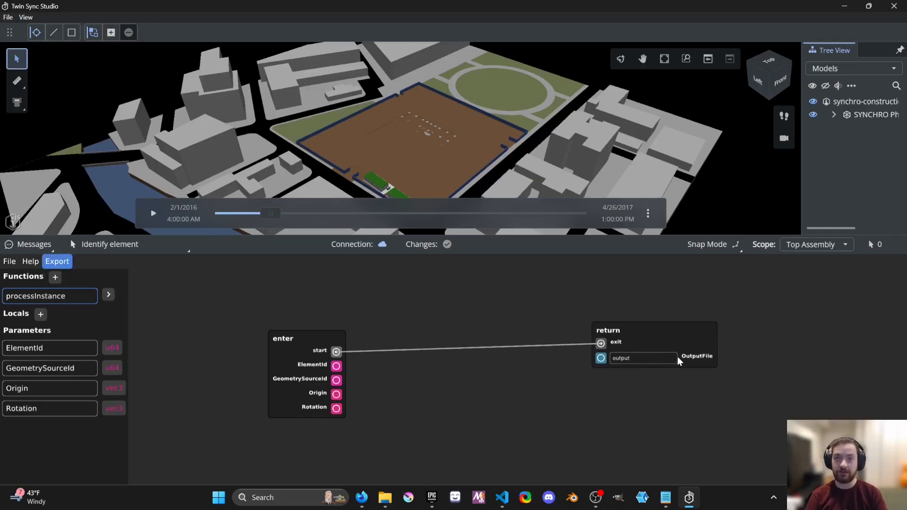
{"action": "left_click_drag", "start_coordinate": [671, 347], "coordinate": [669, 355]}
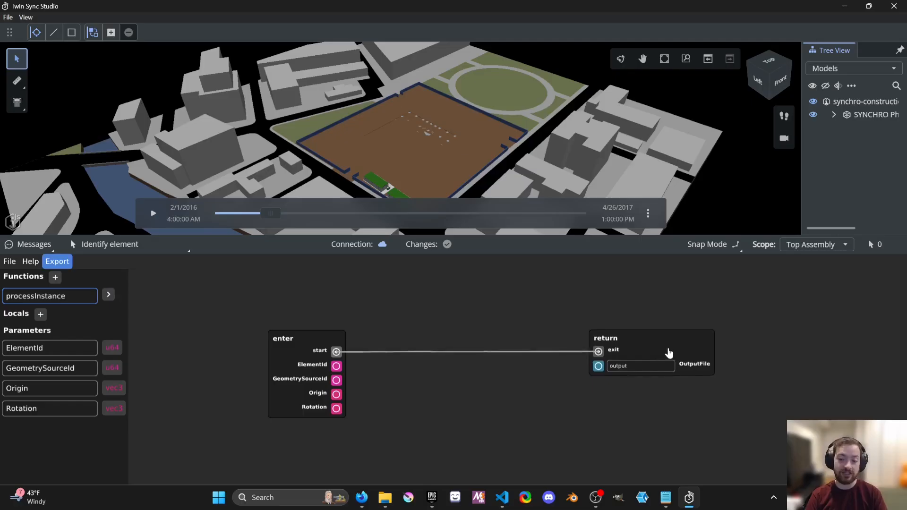
Step: Install the export plugin into TwinSyncDemoBase.uproject in the TwinSyncDemo folder under Unreal Projects
{"action": "left_click", "coordinate": [58, 262]}
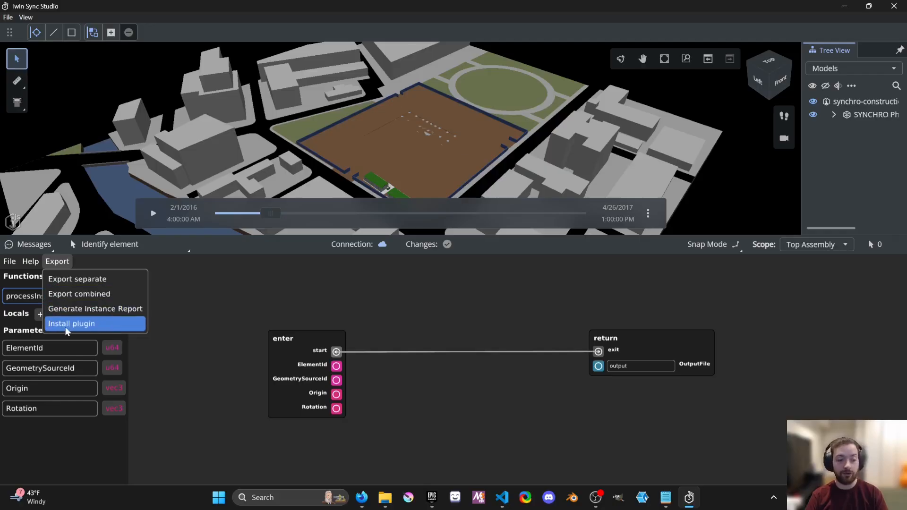
{"action": "left_click", "coordinate": [103, 324]}
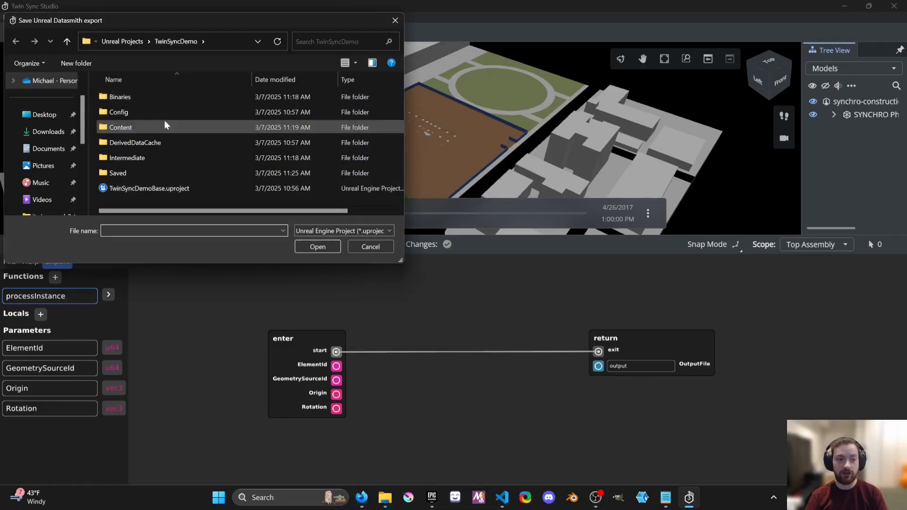
{"action": "left_click", "coordinate": [124, 43]}
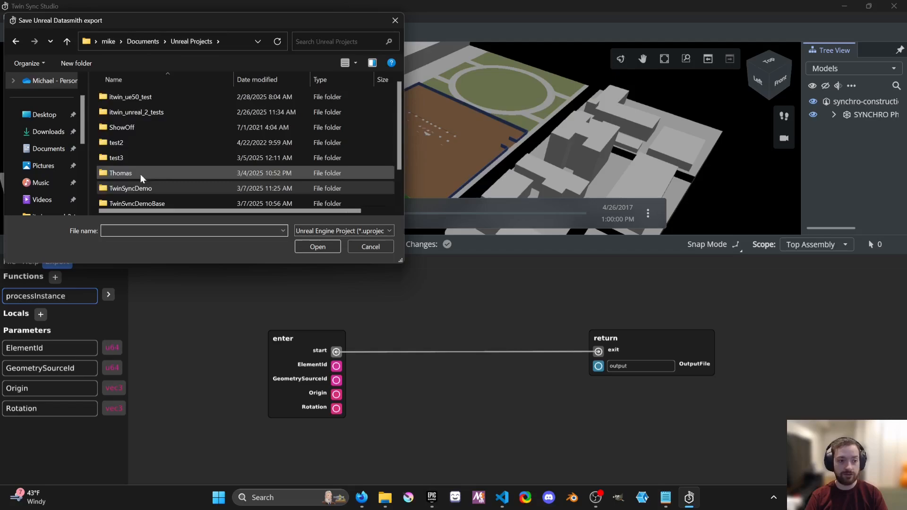
{"action": "double_click", "coordinate": [136, 187]}
{"action": "left_click", "coordinate": [168, 189]}
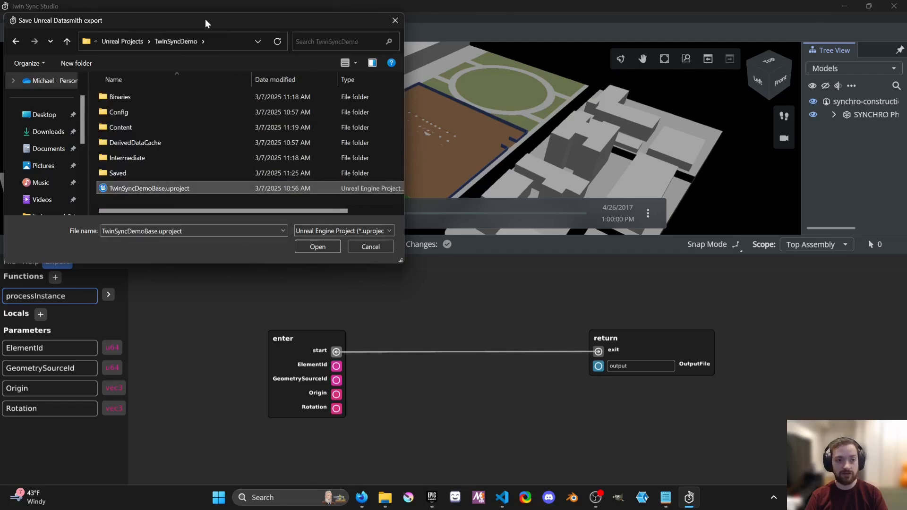
{"action": "left_click_drag", "start_coordinate": [205, 19], "coordinate": [594, 76]}
{"action": "left_click", "coordinate": [526, 242]}
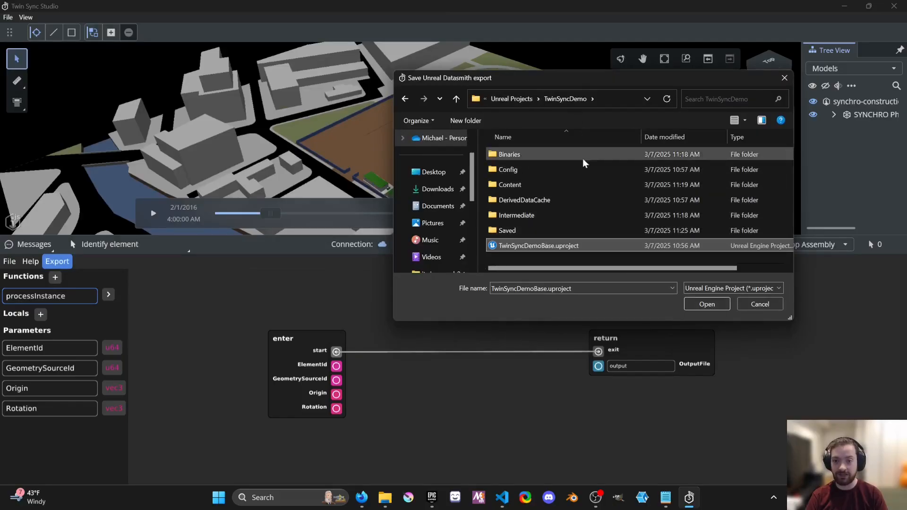
{"action": "left_click", "coordinate": [710, 305]}
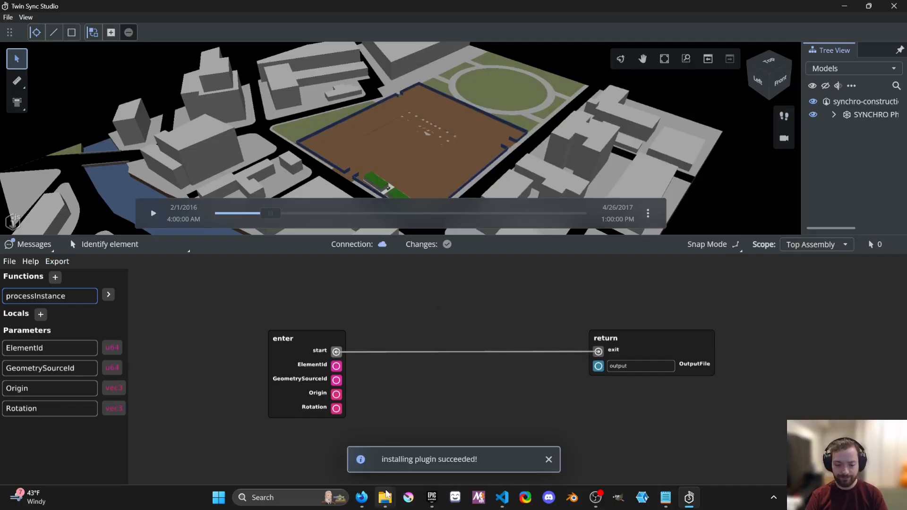
Step: Open TwinSyncDemoBase.uproject from the TwinSyncDemo folder in Unreal Editor and rebuild the missing ITwinUnrealWorkshopPlugin module
{"action": "mouse_move", "coordinate": [389, 496]}
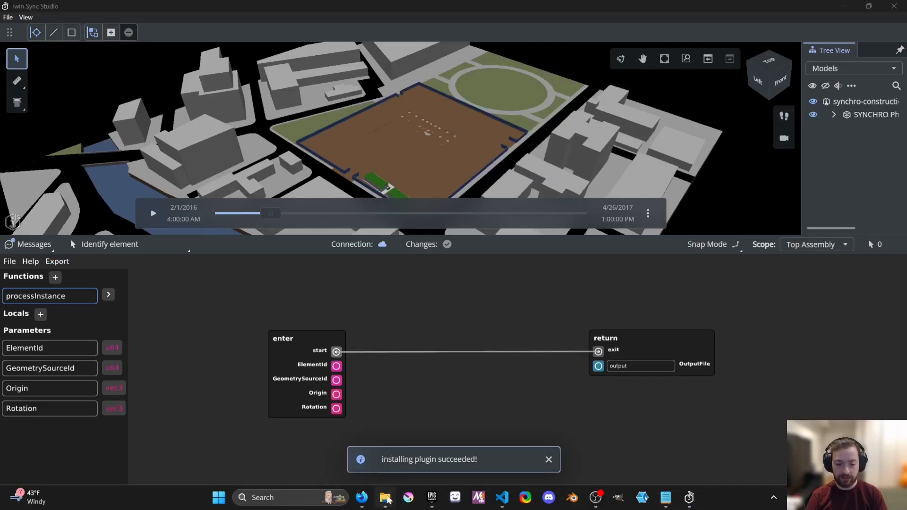
{"action": "left_click", "coordinate": [386, 449]}
{"action": "double_click", "coordinate": [446, 293]}
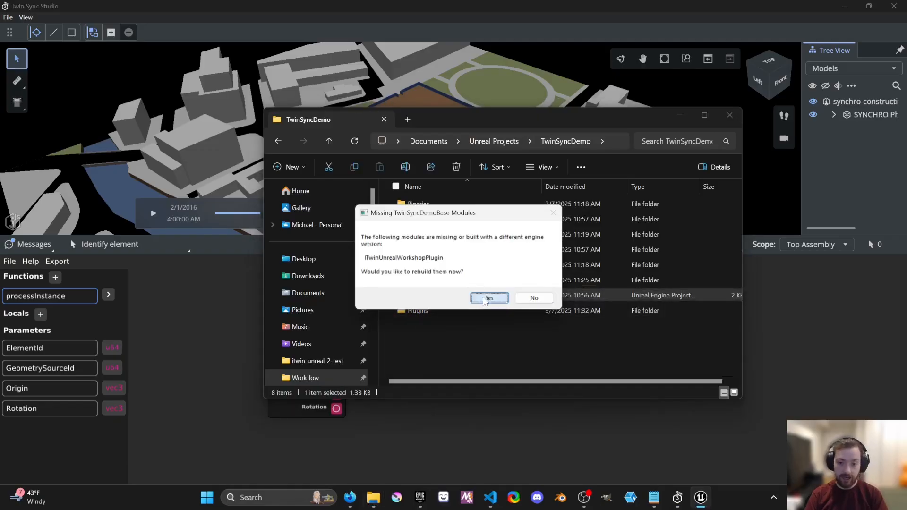
{"action": "left_click", "coordinate": [488, 299]}
{"action": "left_click", "coordinate": [496, 339]}
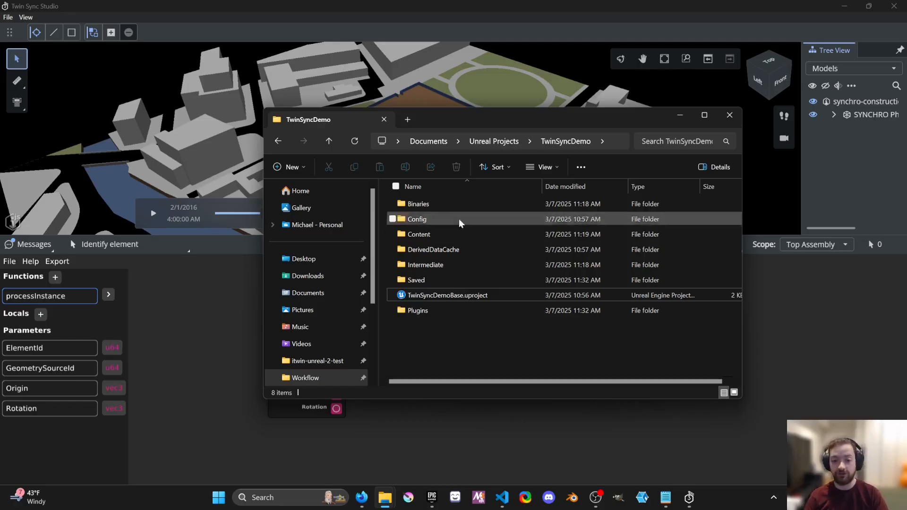
{"action": "left_click_drag", "start_coordinate": [437, 119], "coordinate": [472, 149]}
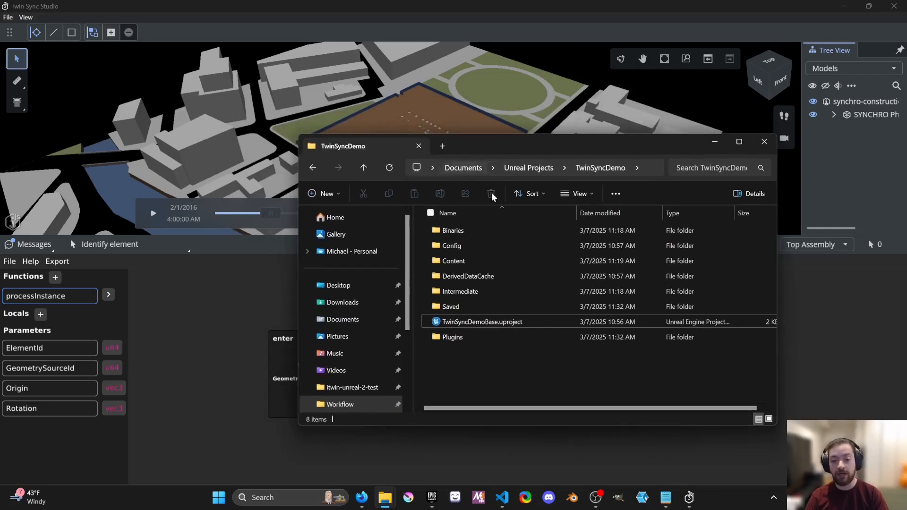
{"action": "left_click_drag", "start_coordinate": [497, 143], "coordinate": [497, 149]}
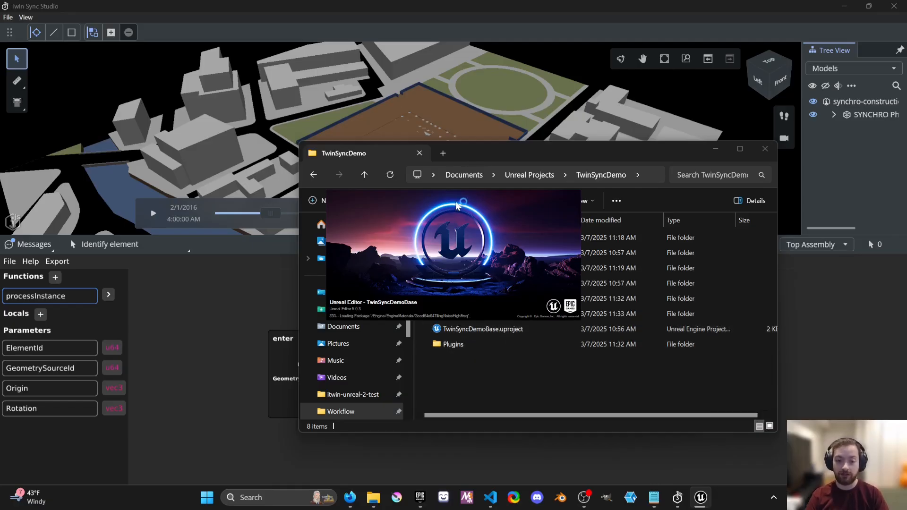
{"action": "left_click_drag", "start_coordinate": [463, 149], "coordinate": [470, 149]}
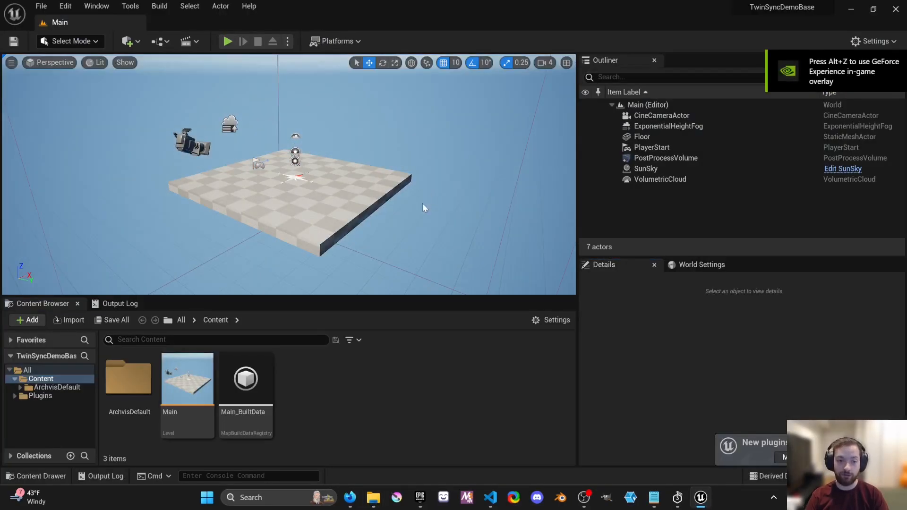
Step: Delete the Floor actor from the Main level
{"action": "scroll", "coordinate": [426, 209], "scroll_direction": "down", "scroll_amount": 3}
{"action": "left_click", "coordinate": [341, 172]}
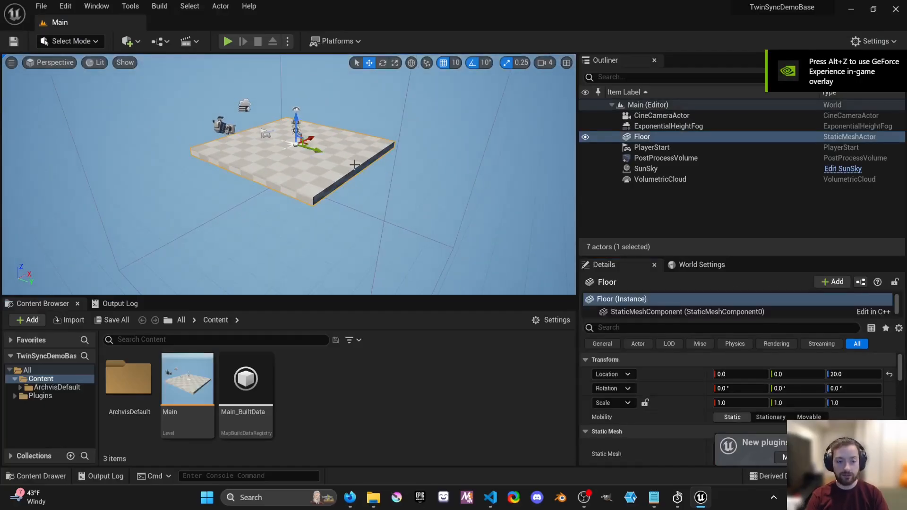
{"action": "key", "text": "Delete"}
Step: Select the PostProcessVolume and filter its details by "exposure" to reach the exposure speed settings
{"action": "left_click", "coordinate": [711, 149]}
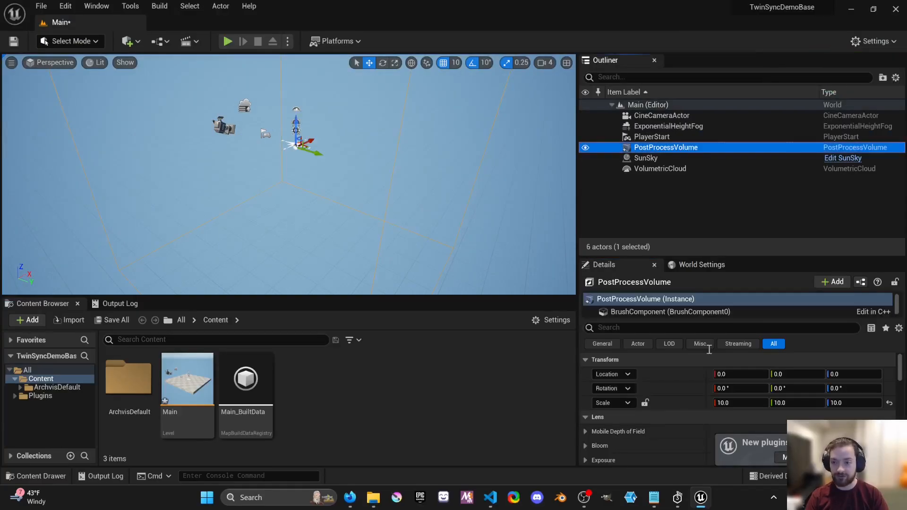
{"action": "scroll", "coordinate": [668, 416], "scroll_direction": "down", "scroll_amount": 1}
{"action": "left_click", "coordinate": [626, 327]}
{"action": "type", "text": "expor"}
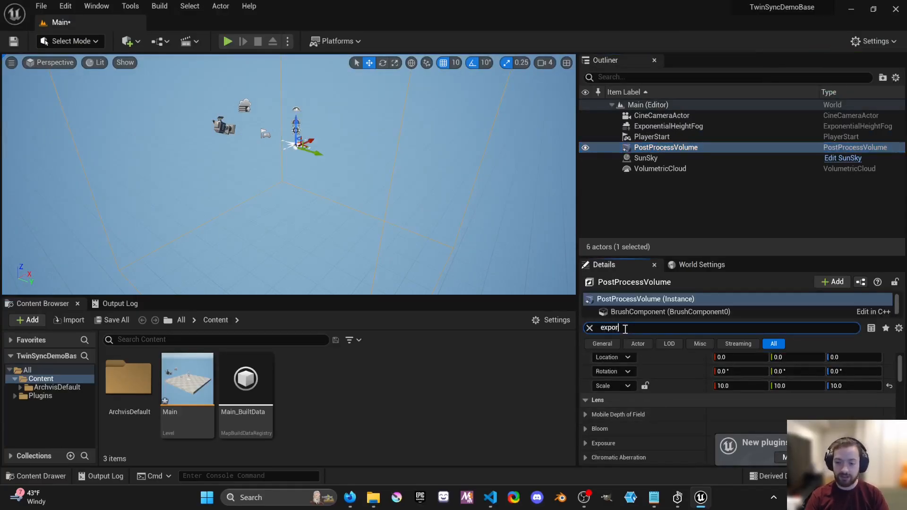
{"action": "key", "text": "BackSpace"}
{"action": "type", "text": "sure"}
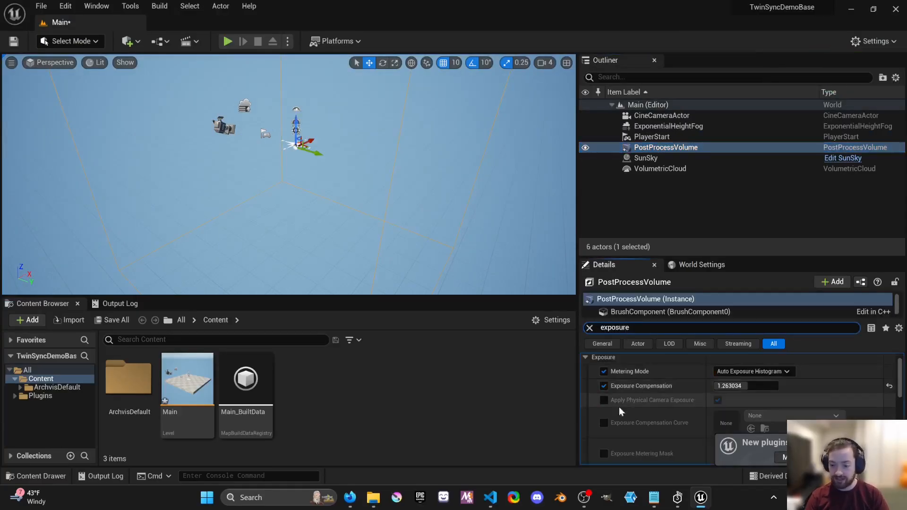
{"action": "scroll", "coordinate": [700, 434], "scroll_direction": "down", "scroll_amount": 2}
{"action": "left_click", "coordinate": [866, 457]}
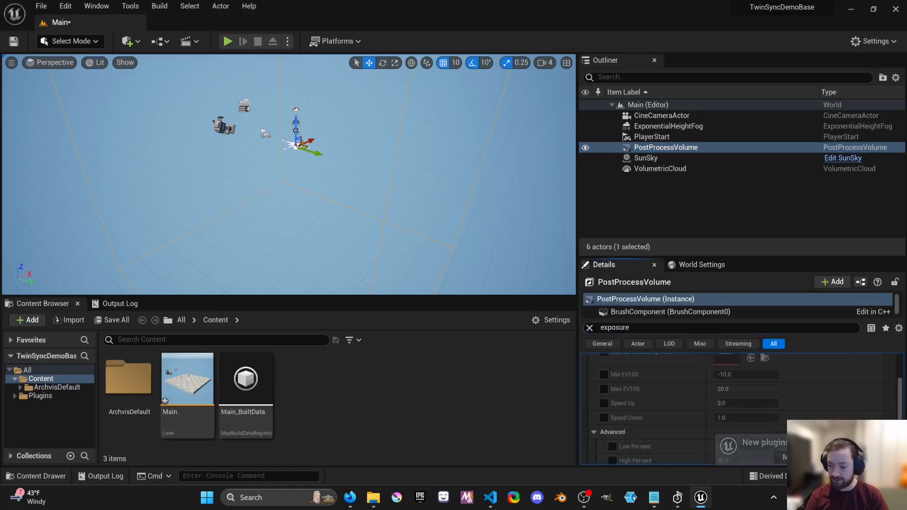
{"action": "left_click", "coordinate": [725, 400]}
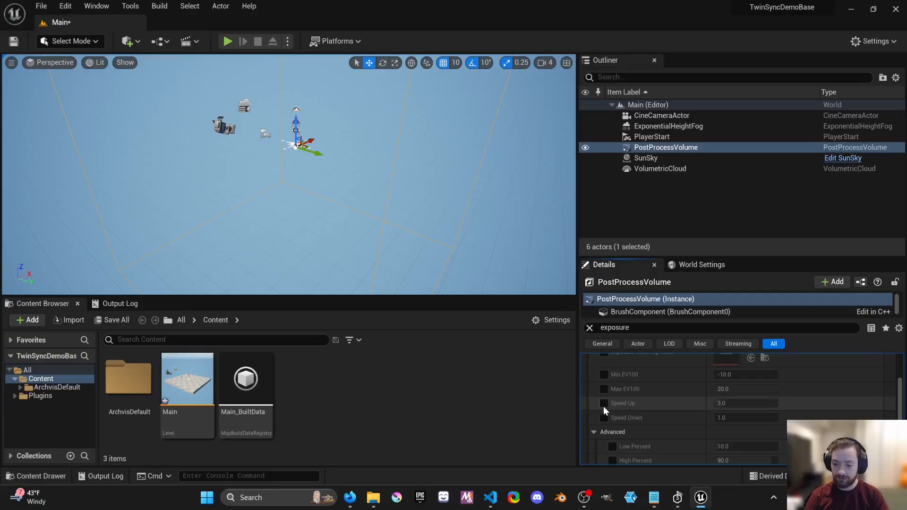
Step: Enable the exposure Speed Up and Speed Down overrides on the PostProcessVolume and set both to 10
{"action": "left_click", "coordinate": [603, 403]}
{"action": "left_click", "coordinate": [603, 417]}
{"action": "left_click", "coordinate": [732, 404]}
{"action": "type", "text": "10"}
{"action": "key", "text": "Return"}
{"action": "left_click", "coordinate": [734, 415]}
{"action": "type", "text": "10"}
{"action": "key", "text": "Return"}
{"action": "left_click", "coordinate": [405, 371]}
{"action": "mouse_move", "coordinate": [310, 147]}
{"action": "right_mouse_down"}
{"action": "mouse_move", "coordinate": [309, 175]}
{"action": "mouse_move", "coordinate": [312, 153]}
{"action": "right_mouse_up"}
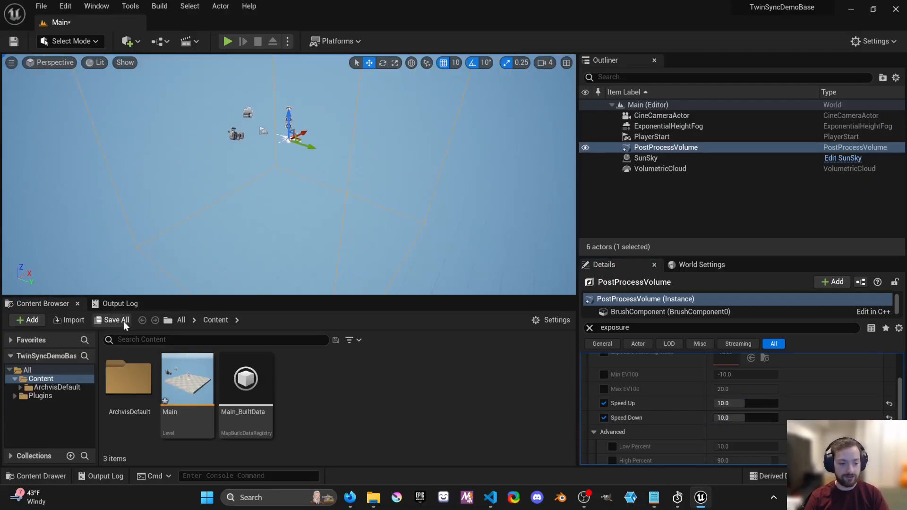
Step: Start a Datasmith file import in the Main level
{"action": "left_click", "coordinate": [128, 41]}
{"action": "mouse_move", "coordinate": [163, 128]}
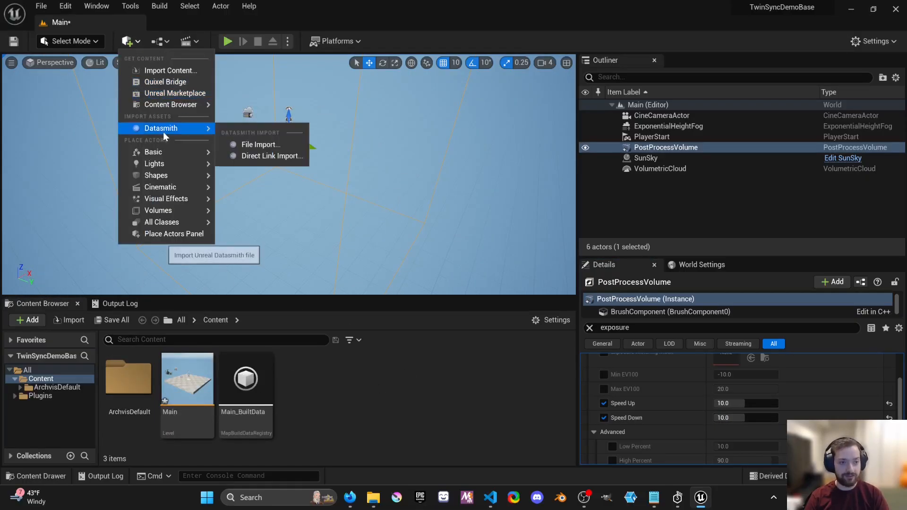
{"action": "left_click", "coordinate": [244, 144]}
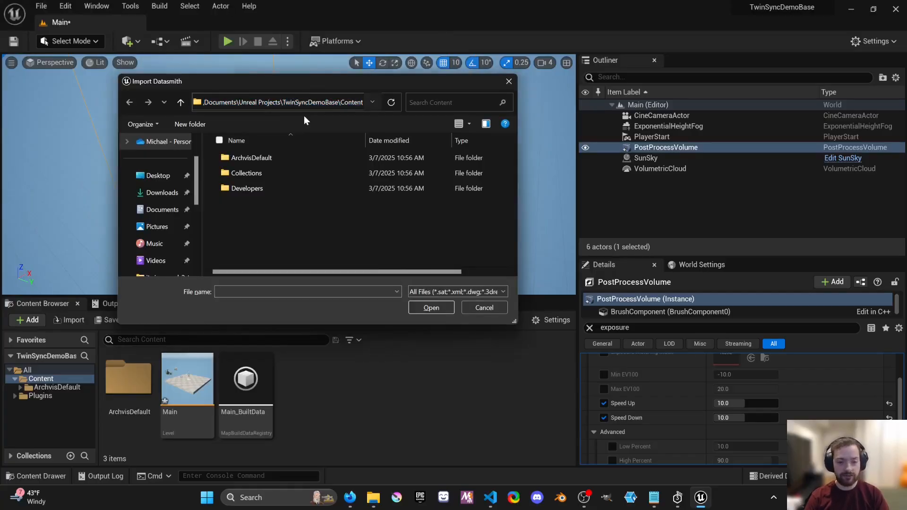
Step: Switch to Twin Sync Studio, start a combined export, and delete the old export folder from iTwinUnrealExports
{"action": "key", "text": "alt+Tab"}
{"action": "key", "text": "alt+Tab"}
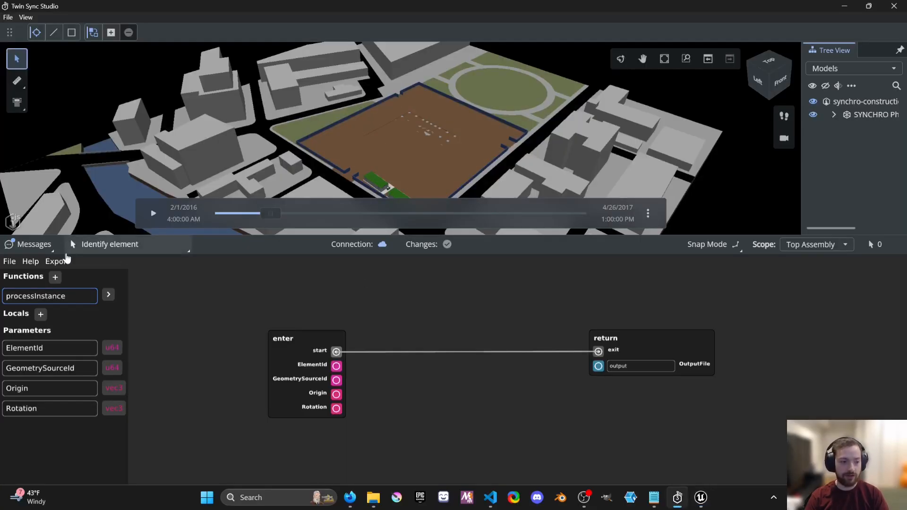
{"action": "left_click", "coordinate": [57, 261]}
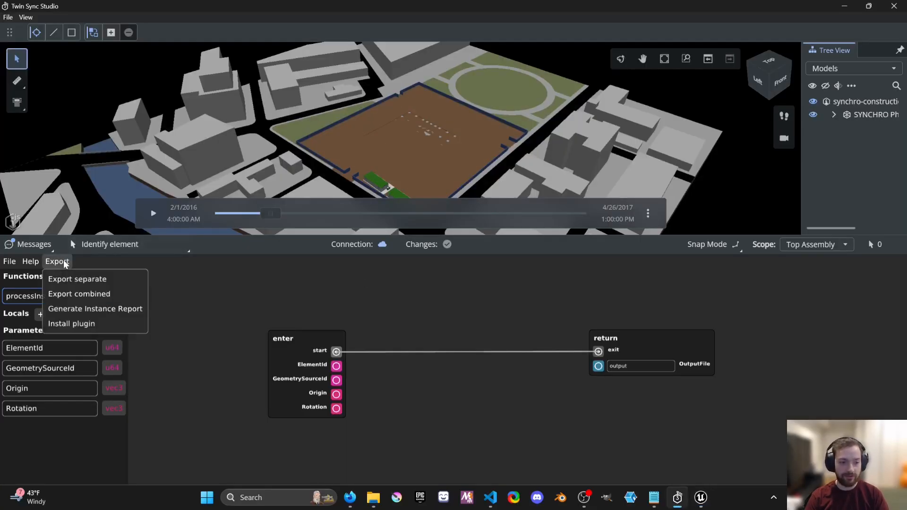
{"action": "left_click", "coordinate": [87, 293]}
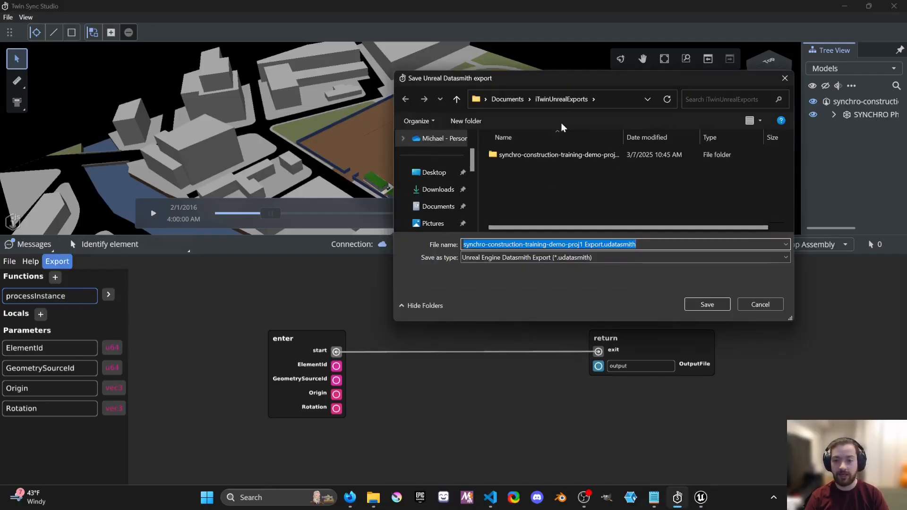
{"action": "left_click_drag", "start_coordinate": [537, 78], "coordinate": [412, 96]}
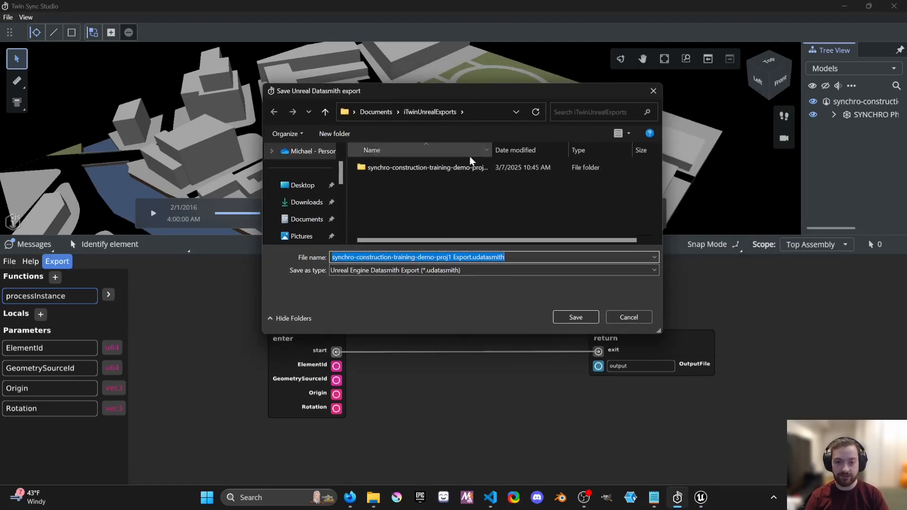
{"action": "left_click", "coordinate": [452, 168]}
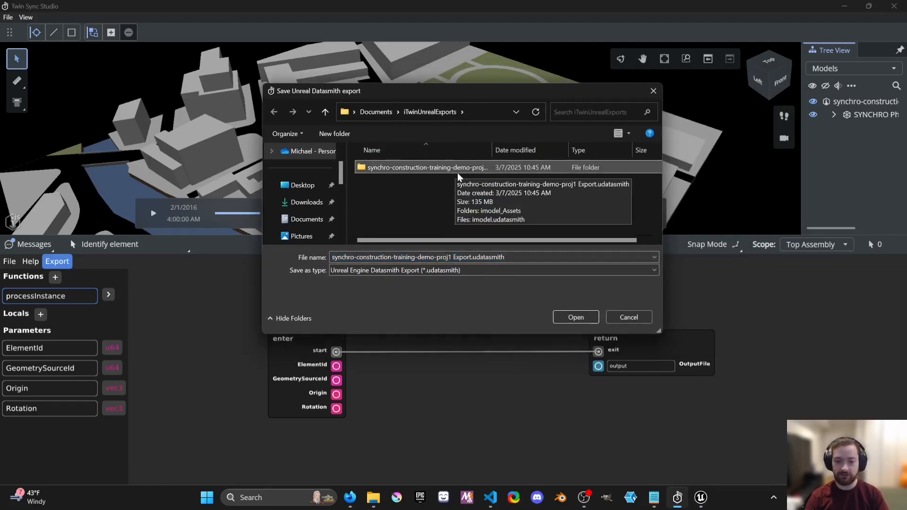
{"action": "key", "text": "Delete"}
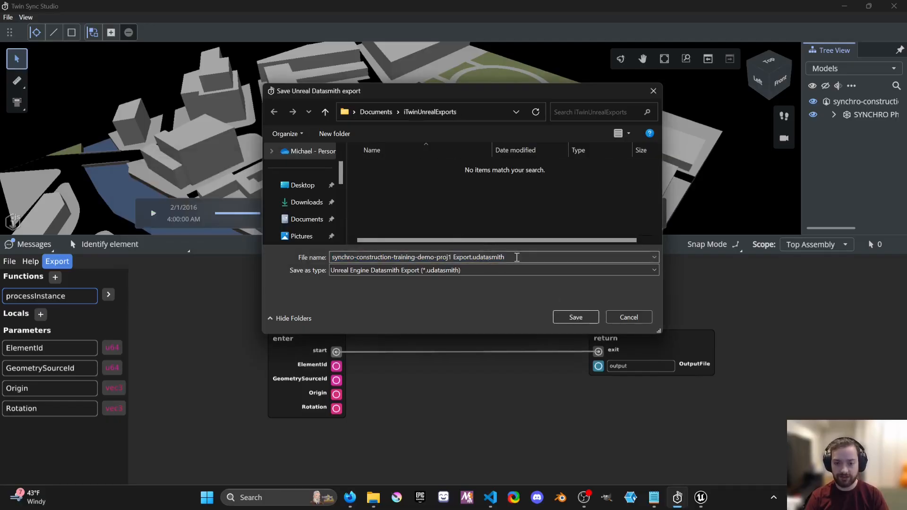
Step: Save the combined export as "synchro-construction-training-demo-proj1 Export" in iTwinUnrealExports and dismiss the completion notice
{"action": "double_click", "coordinate": [494, 257]}
{"action": "type", "text": "Export"}
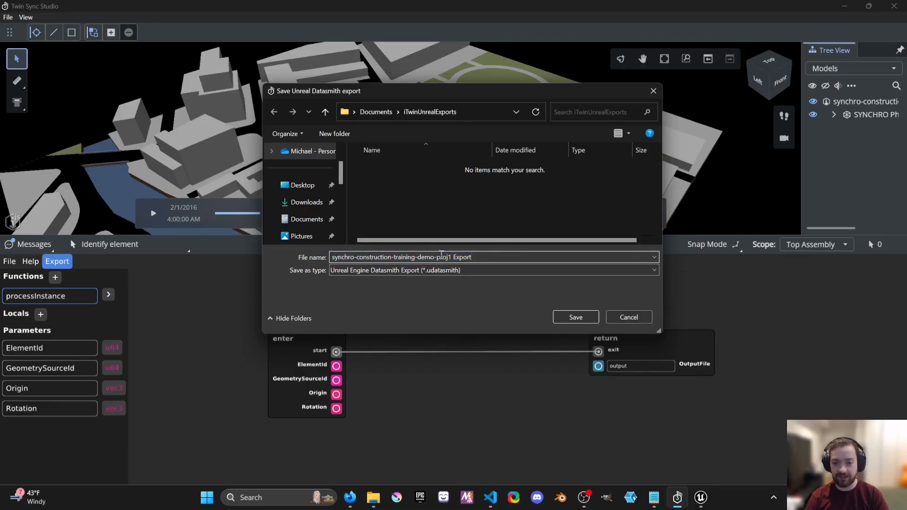
{"action": "left_click", "coordinate": [567, 320]}
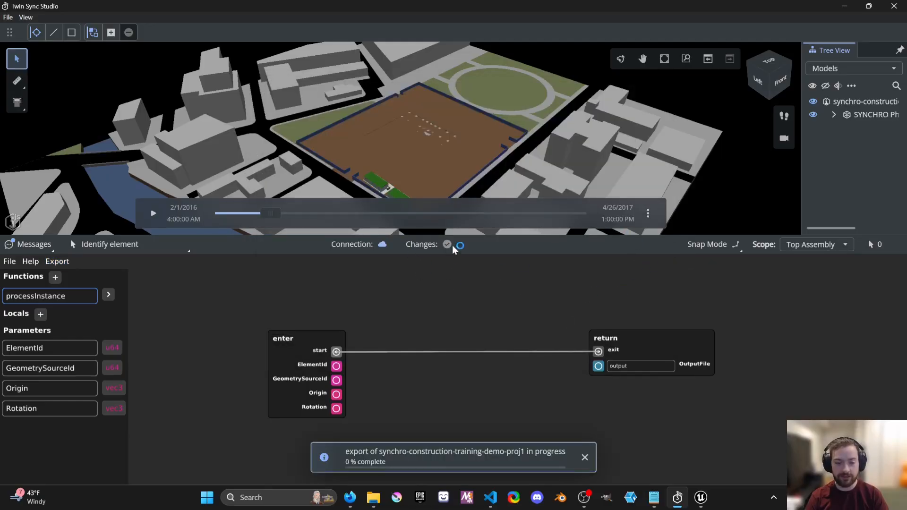
{"action": "left_click_drag", "start_coordinate": [347, 462], "coordinate": [344, 462]}
{"action": "left_click", "coordinate": [359, 463]}
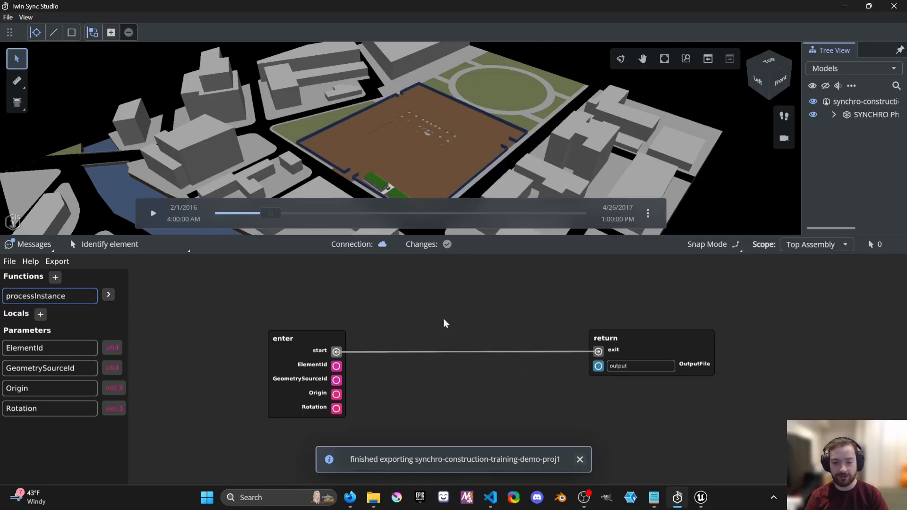
{"action": "left_click", "coordinate": [580, 460]}
Step: Return to Unreal Editor and browse the Datasmith import to the synchro-construction-training-demo-proj1 Export folder in iTwinUnrealExports
{"action": "left_click", "coordinate": [700, 497]}
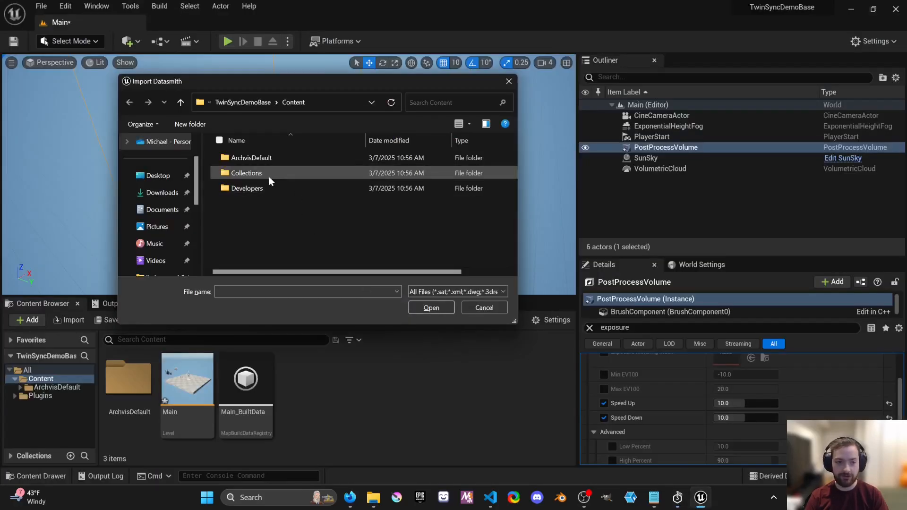
{"action": "left_click", "coordinate": [340, 103]}
{"action": "double_click", "coordinate": [342, 103]}
{"action": "key", "text": "ctrl+shift+Left"}
{"action": "key", "text": "ctrl+shift+Left"}
{"action": "key", "text": "ctrl+shift+Left"}
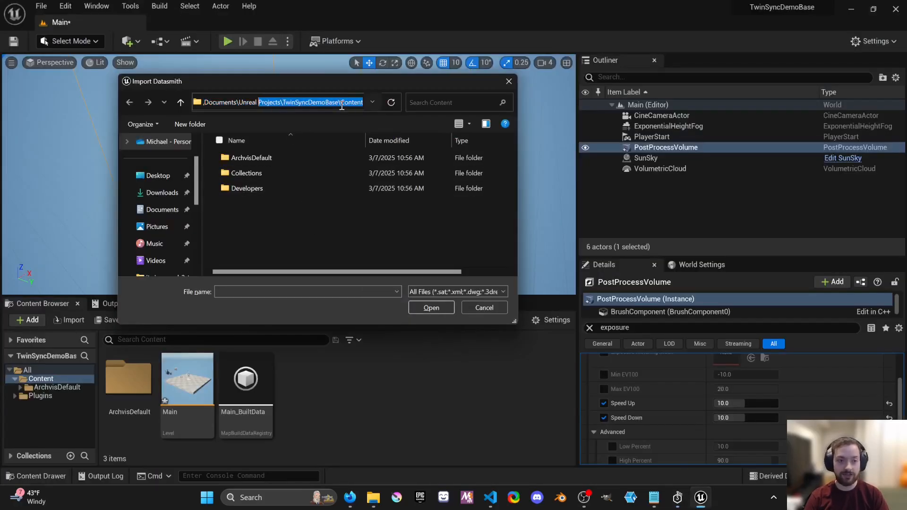
{"action": "type", "text": "itwin"}
{"action": "key", "text": "Down"}
{"action": "key", "text": "Return"}
{"action": "double_click", "coordinate": [313, 158]}
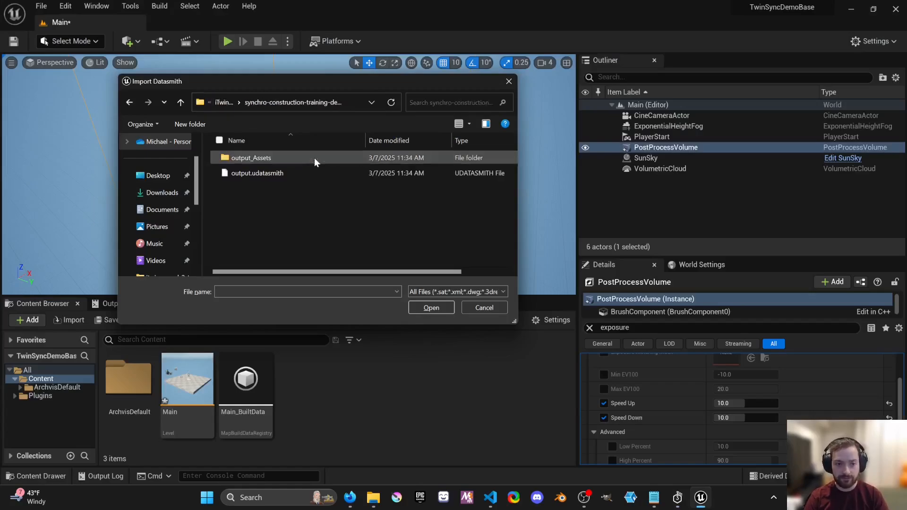
Step: Choose output.udatasmith as the Datasmith file and Content as the folder for the imported content
{"action": "double_click", "coordinate": [241, 174]}
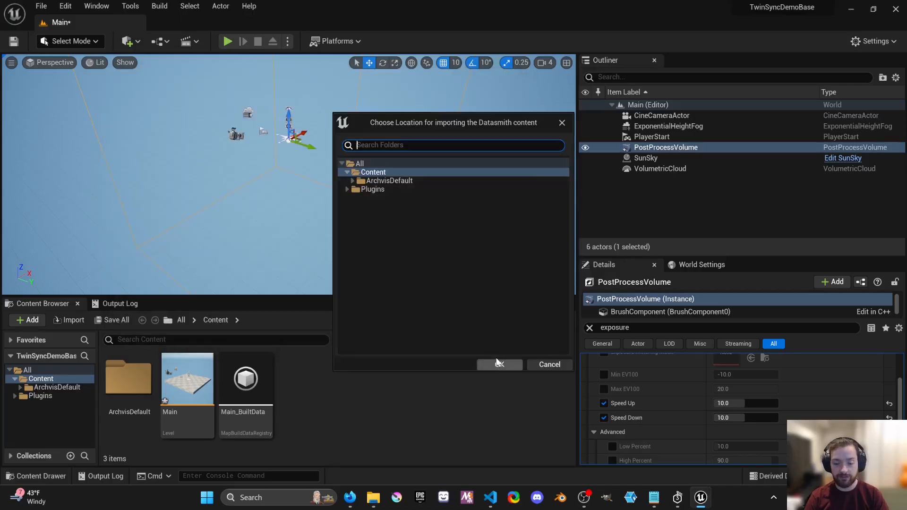
{"action": "left_click_drag", "start_coordinate": [436, 123], "coordinate": [382, 119]}
{"action": "left_click", "coordinate": [445, 360]}
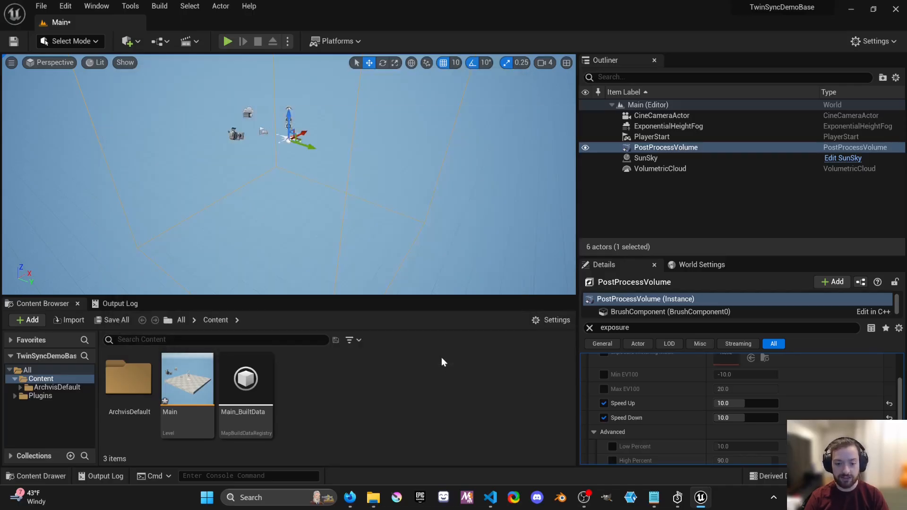
Step: Run the Datasmith import of output.udatasmith into the Content folder with the offered import options
{"action": "left_click", "coordinate": [515, 339]}
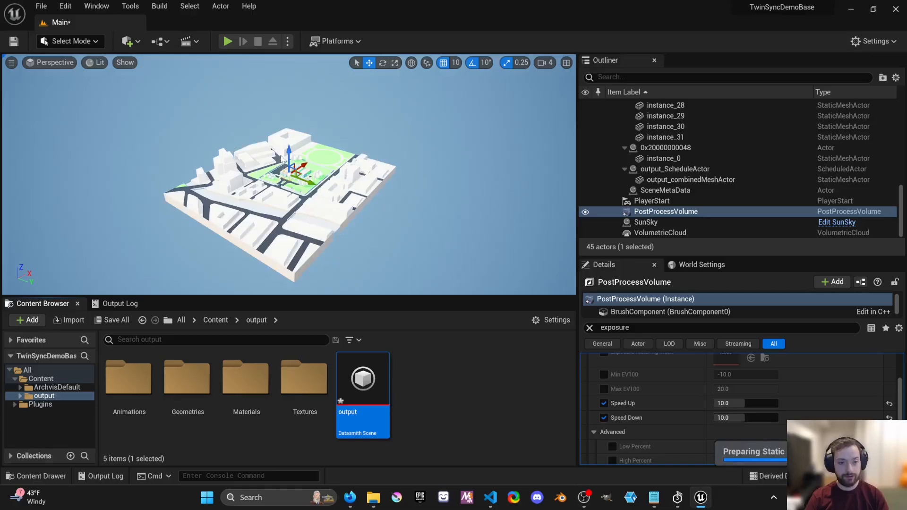
{"action": "mouse_move", "coordinate": [329, 147]}
{"action": "right_mouse_down"}
{"action": "mouse_move", "coordinate": [316, 137]}
{"action": "mouse_move", "coordinate": [330, 159]}
{"action": "mouse_move", "coordinate": [316, 144]}
{"action": "mouse_move", "coordinate": [338, 154]}
{"action": "right_mouse_up"}
{"action": "key", "text": "w"}
{"action": "key", "text": "w"}
{"action": "key", "text": "w"}
{"action": "double_click", "coordinate": [127, 377]}
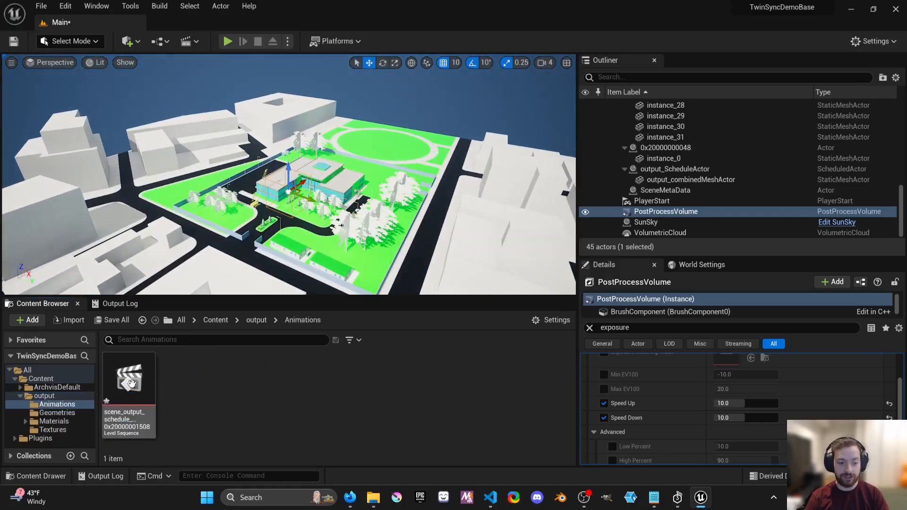
{"action": "left_click_drag", "start_coordinate": [130, 389], "coordinate": [239, 167]}
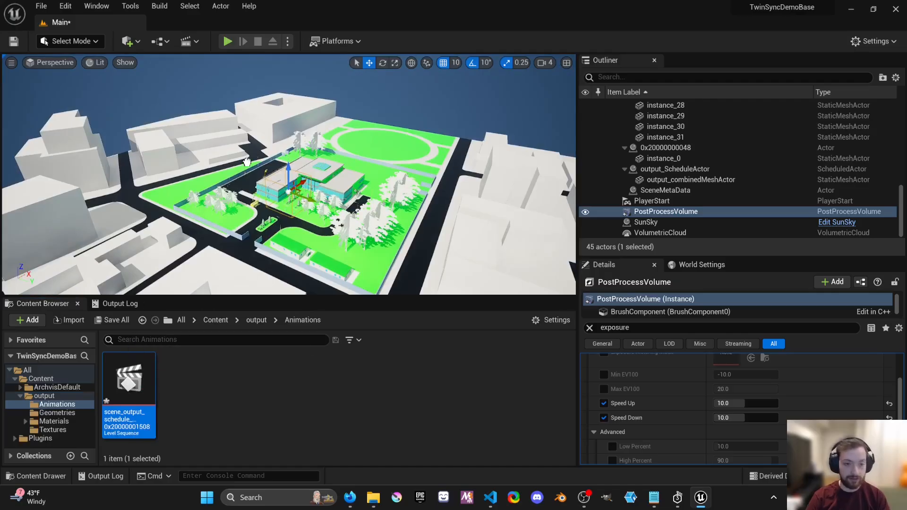
{"action": "left_click_drag", "start_coordinate": [371, 103], "coordinate": [372, 105]}
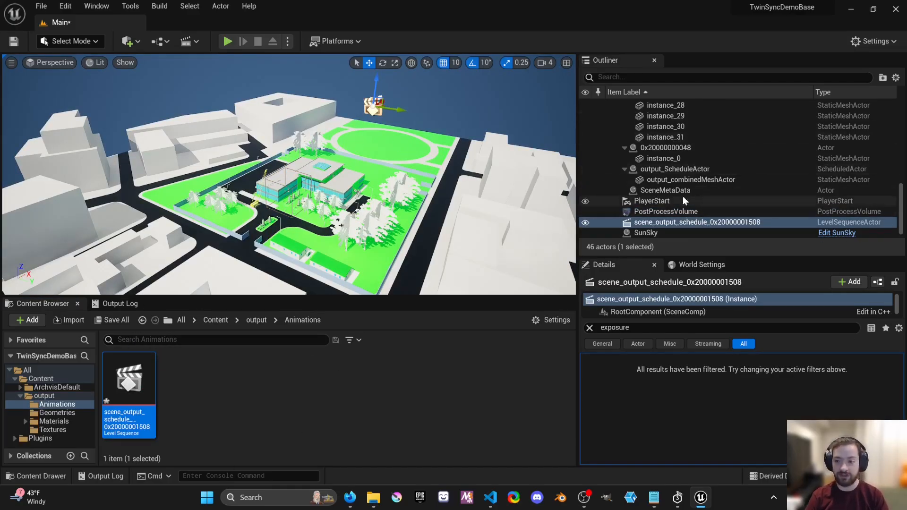
{"action": "left_click", "coordinate": [637, 76]}
{"action": "type", "text": "schedule"}
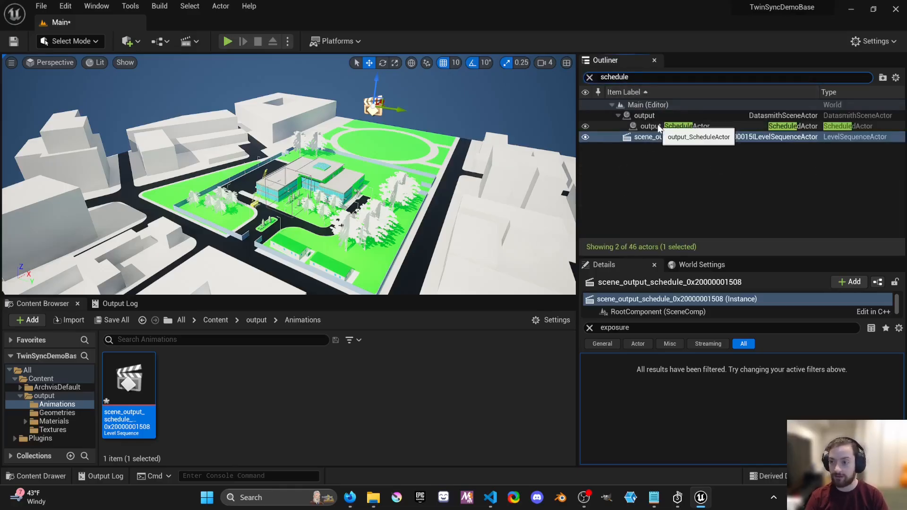
{"action": "left_click", "coordinate": [760, 126]}
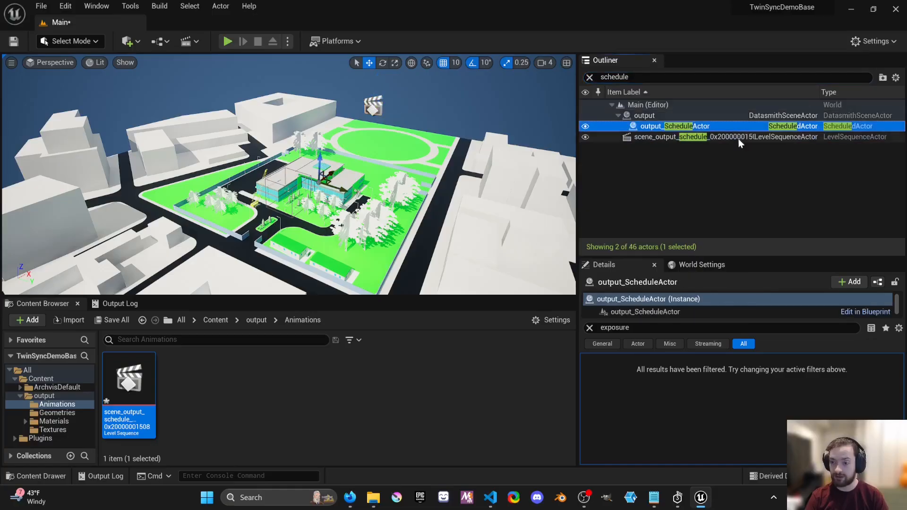
{"action": "left_click", "coordinate": [590, 328]}
{"action": "scroll", "coordinate": [661, 392], "scroll_direction": "down", "scroll_amount": 2}
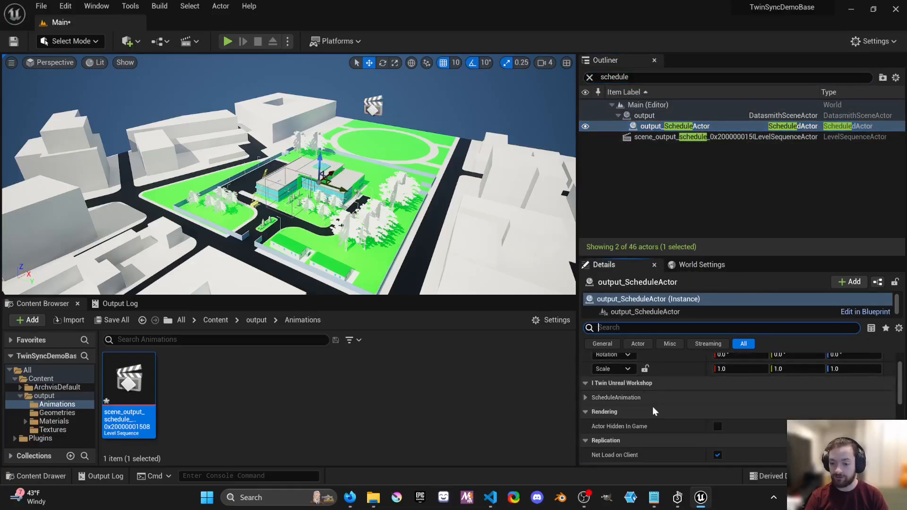
{"action": "left_click", "coordinate": [585, 398]}
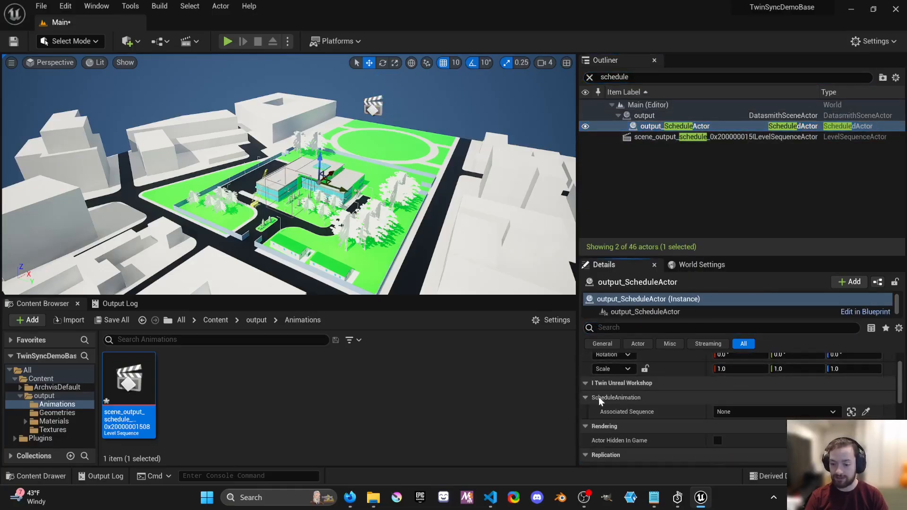
{"action": "left_click", "coordinate": [756, 410]}
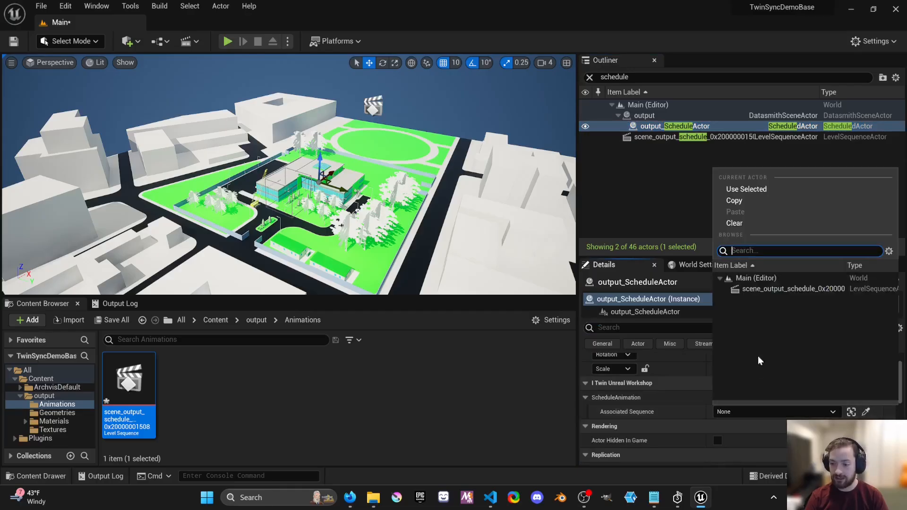
{"action": "left_click", "coordinate": [774, 289]}
{"action": "right_click_drag", "start_coordinate": [506, 155], "coordinate": [517, 151]}
{"action": "left_click", "coordinate": [676, 139]}
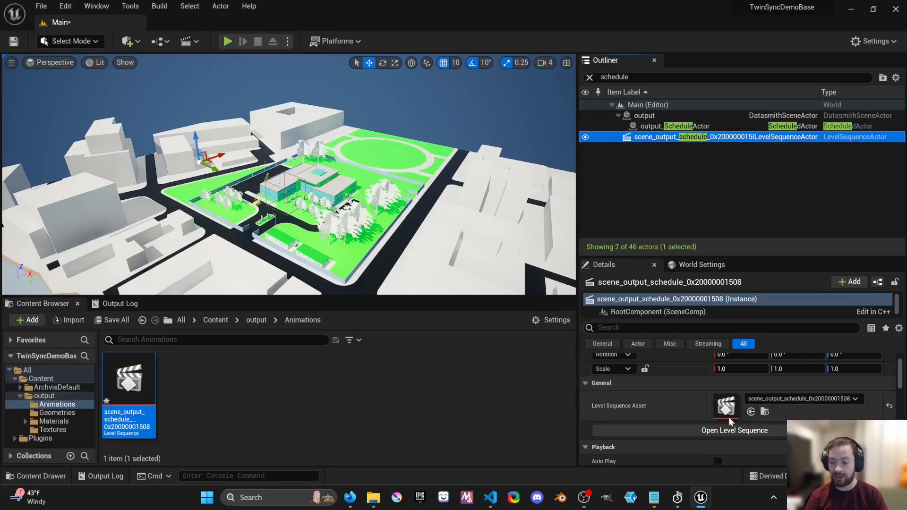
{"action": "scroll", "coordinate": [721, 446], "scroll_direction": "down", "scroll_amount": 1}
{"action": "left_click", "coordinate": [717, 426]}
{"action": "left_click", "coordinate": [727, 455]}
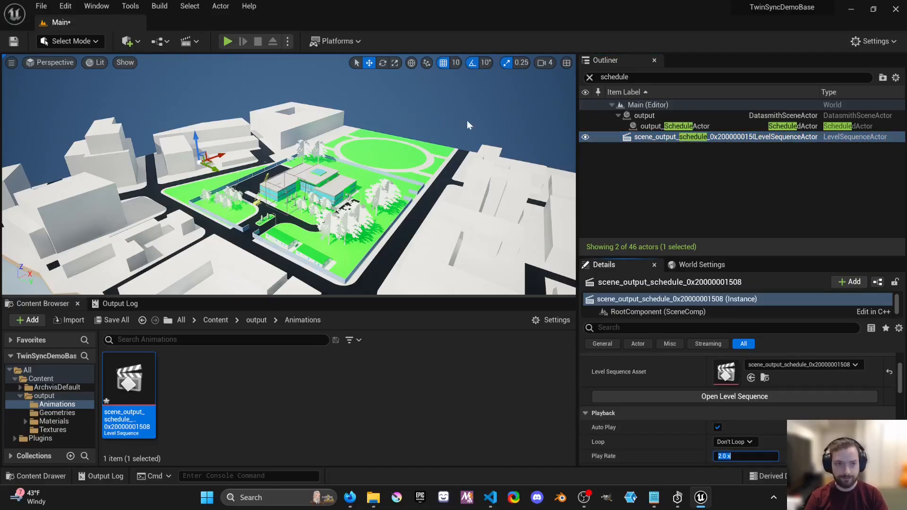
{"action": "key", "text": "Escape"}
{"action": "left_click", "coordinate": [406, 154]}
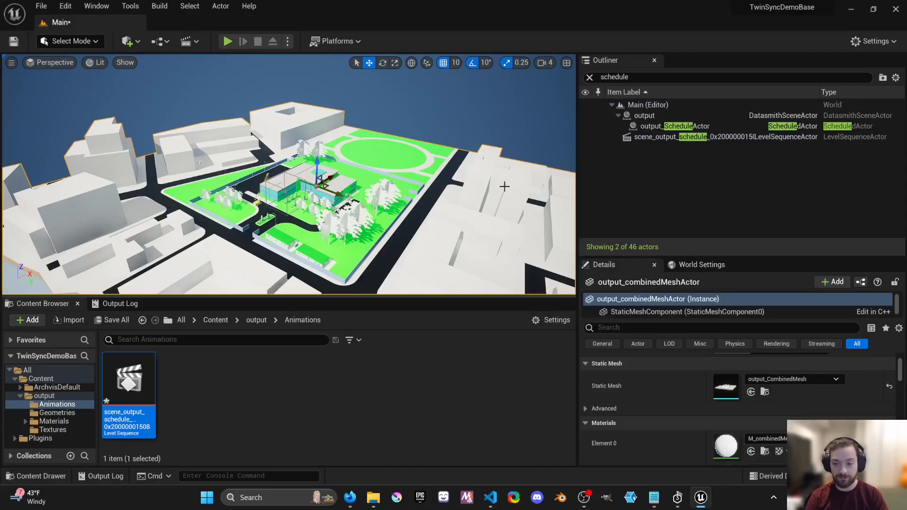
Step: Open the level blueprint with output_ScheduleActor selected and add a reference to that actor in the Event Graph
{"action": "left_click", "coordinate": [681, 125]}
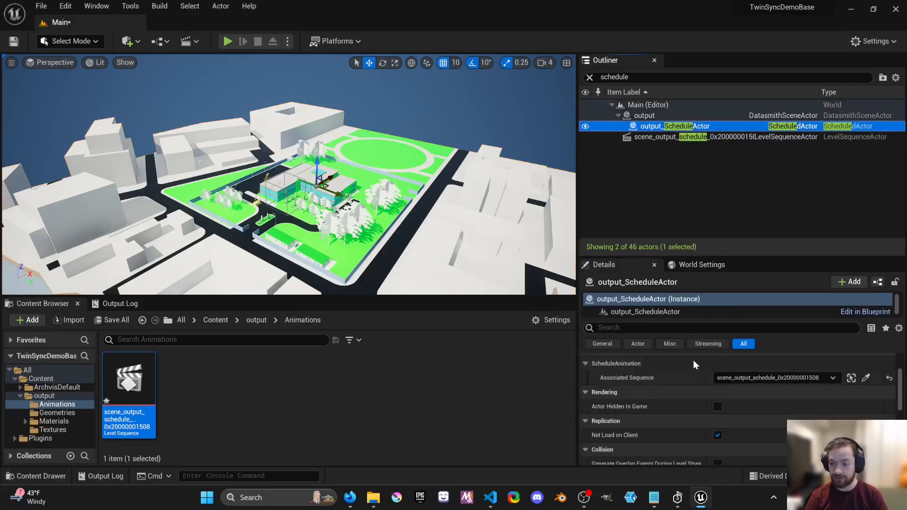
{"action": "left_click", "coordinate": [158, 42]}
{"action": "left_click", "coordinate": [215, 119]}
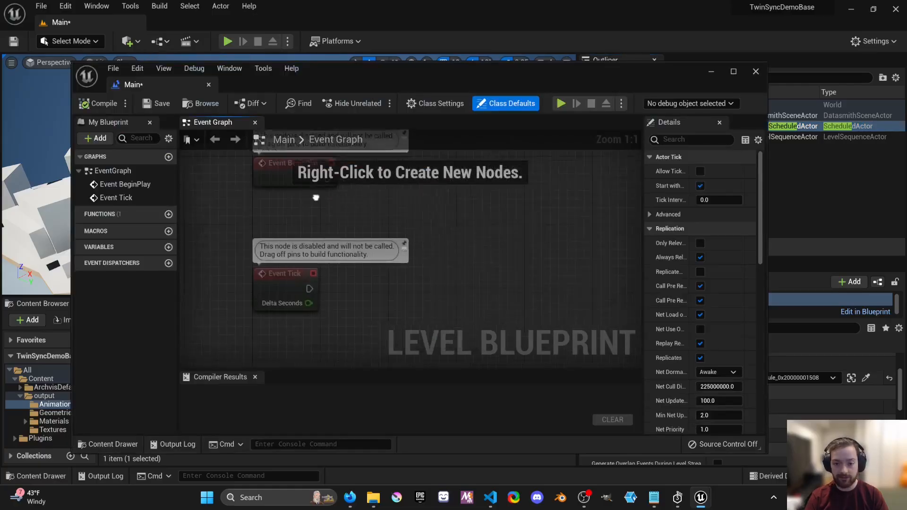
{"action": "right_click", "coordinate": [438, 247]}
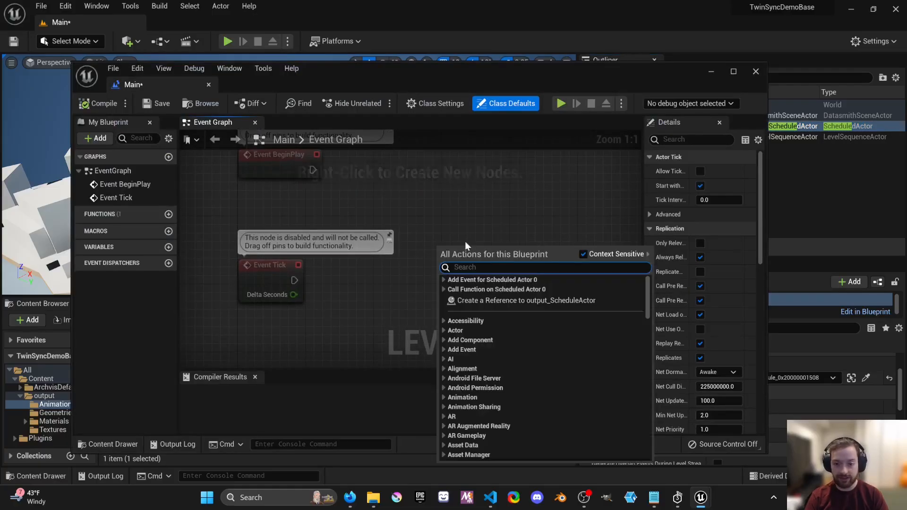
{"action": "left_click", "coordinate": [486, 301]}
Step: Add a Get Schedule Current Date Time node fed by the output_ScheduleActor reference
{"action": "left_click_drag", "start_coordinate": [489, 252], "coordinate": [397, 277]}
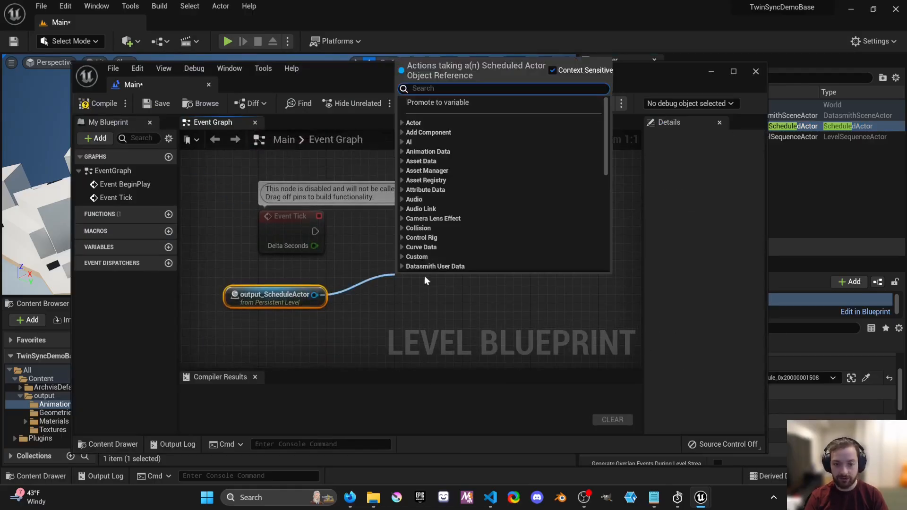
{"action": "type", "text": "schedule"}
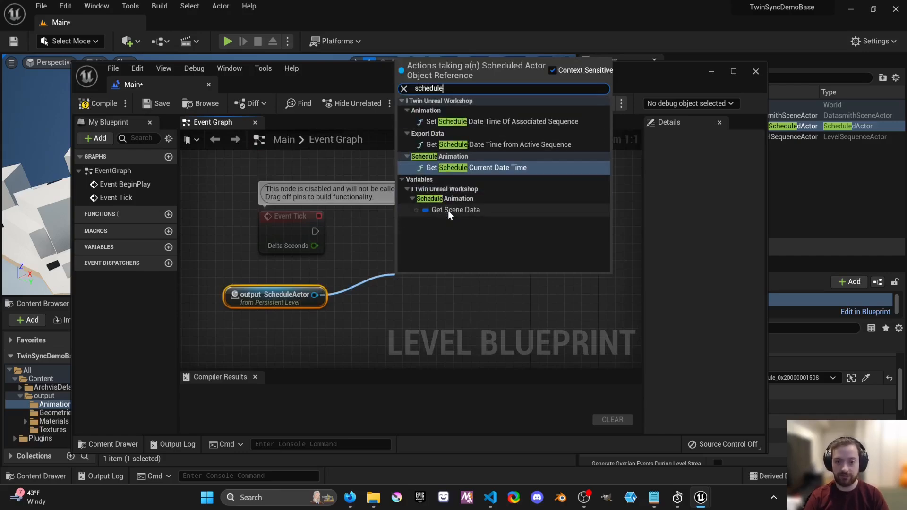
{"action": "left_click", "coordinate": [457, 166]}
Step: Add a Print String node executed by Event Tick and spread the nodes apart to make room between them
{"action": "left_click_drag", "start_coordinate": [316, 231], "coordinate": [546, 215]}
{"action": "type", "text": "print"}
{"action": "key", "text": "Return"}
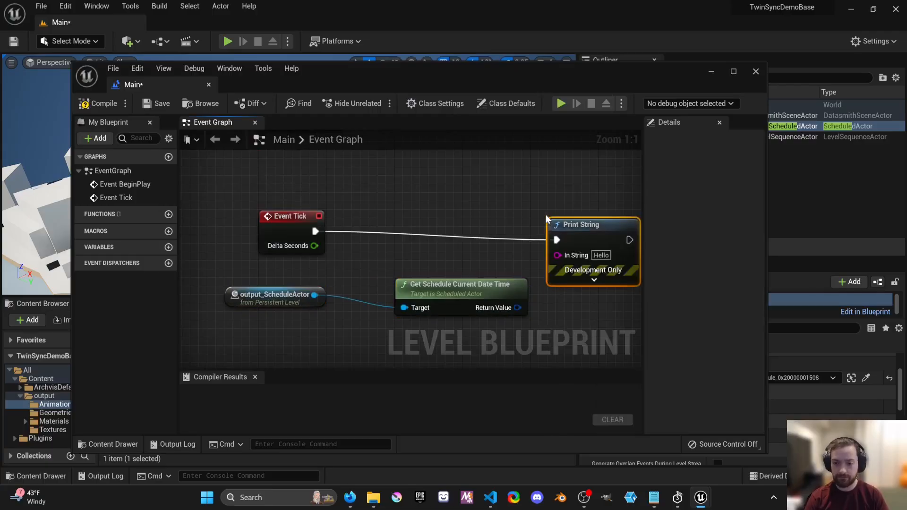
{"action": "right_click_drag", "start_coordinate": [463, 207], "coordinate": [320, 189]}
{"action": "left_click_drag", "start_coordinate": [320, 189], "coordinate": [447, 189]}
{"action": "right_click_drag", "start_coordinate": [424, 199], "coordinate": [640, 212]}
{"action": "left_click_drag", "start_coordinate": [436, 288], "coordinate": [384, 291]}
Step: Convert the schedule date time with the iTwin utility node Format Date Time and connect its result to Print String's In String
{"action": "right_click_drag", "start_coordinate": [449, 275], "coordinate": [303, 280]}
{"action": "left_click_drag", "start_coordinate": [260, 290], "coordinate": [333, 268]}
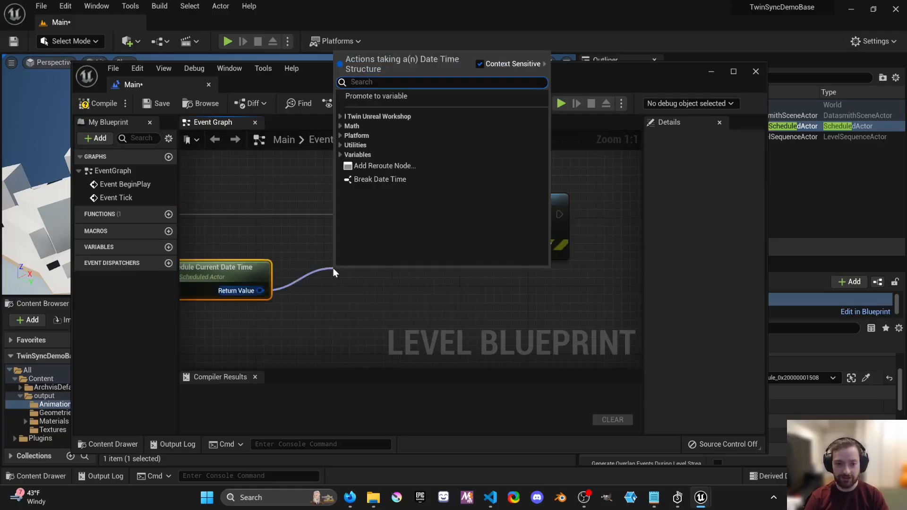
{"action": "left_click", "coordinate": [339, 117]}
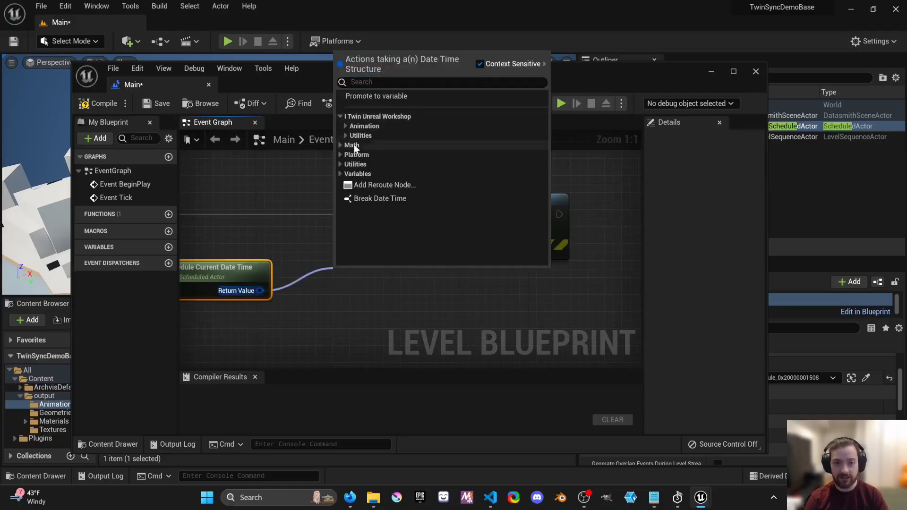
{"action": "left_click", "coordinate": [349, 136]}
{"action": "left_click", "coordinate": [377, 144]}
{"action": "left_click_drag", "start_coordinate": [377, 269], "coordinate": [495, 232]}
Step: Expand the Print String node's advanced options and set its Duration to 0.01
{"action": "right_click_drag", "start_coordinate": [381, 233], "coordinate": [454, 250]}
{"action": "left_click", "coordinate": [584, 266]}
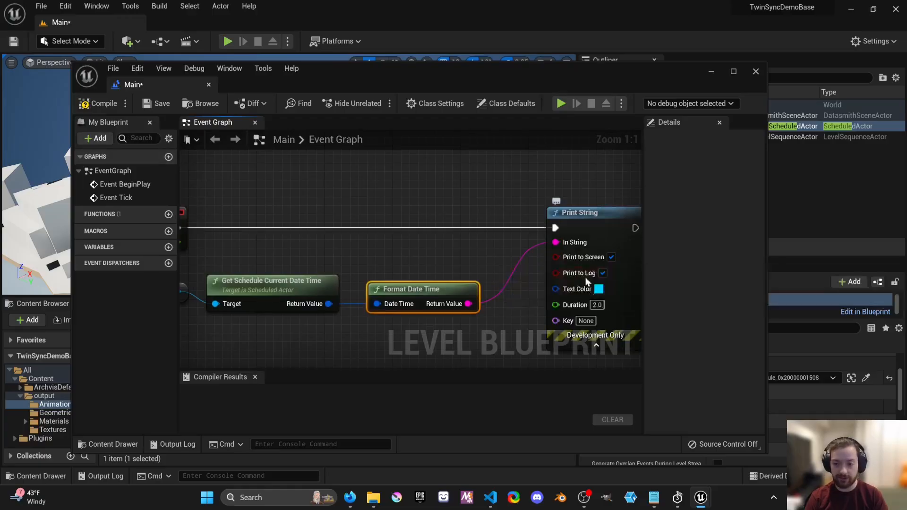
{"action": "left_click", "coordinate": [600, 304]}
{"action": "type", "text": "0.01"}
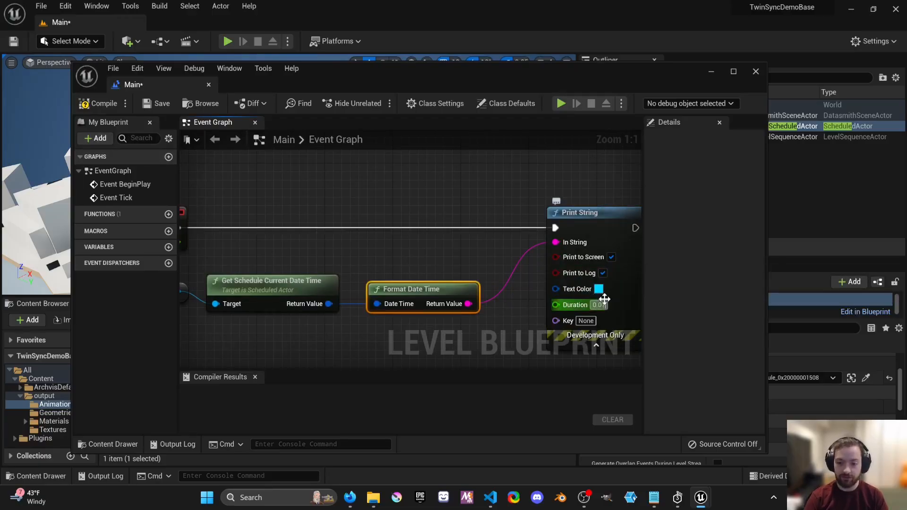
{"action": "left_click", "coordinate": [366, 211]}
Step: Save the level blueprint and dock its editor beside the Main level in the main editor window
{"action": "right_click_drag", "start_coordinate": [434, 192], "coordinate": [376, 177]}
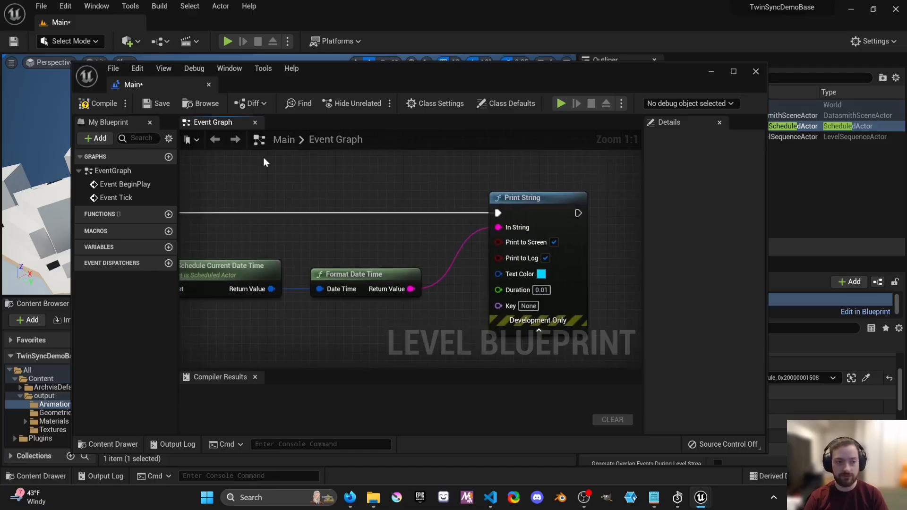
{"action": "left_click", "coordinate": [155, 104]}
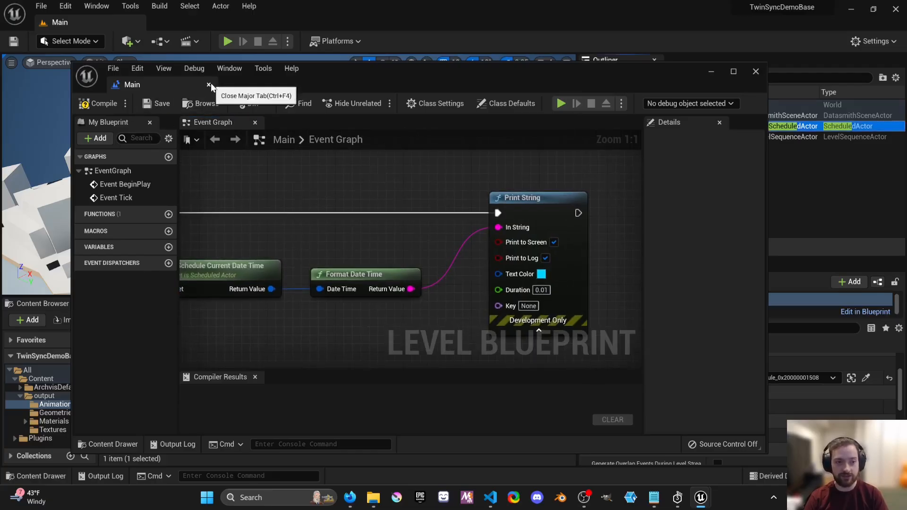
{"action": "right_click_drag", "start_coordinate": [380, 236], "coordinate": [451, 268]}
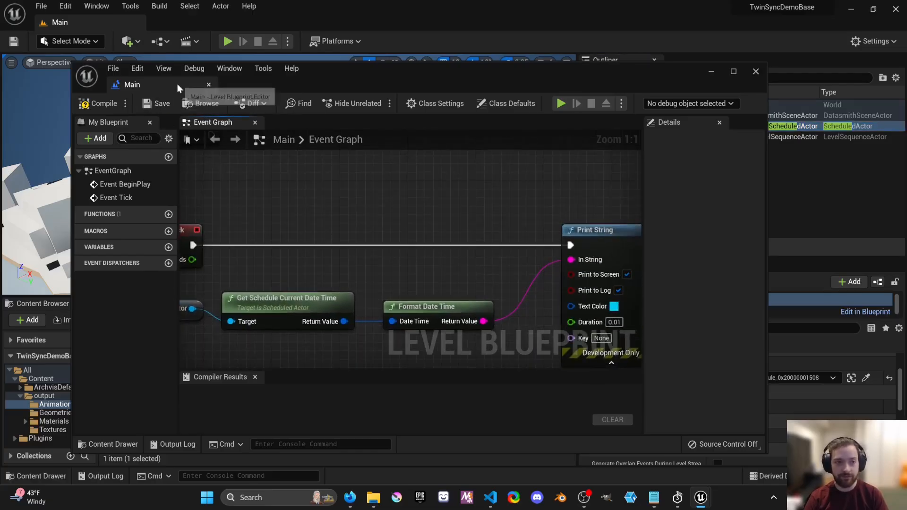
{"action": "left_click_drag", "start_coordinate": [176, 84], "coordinate": [173, 24]}
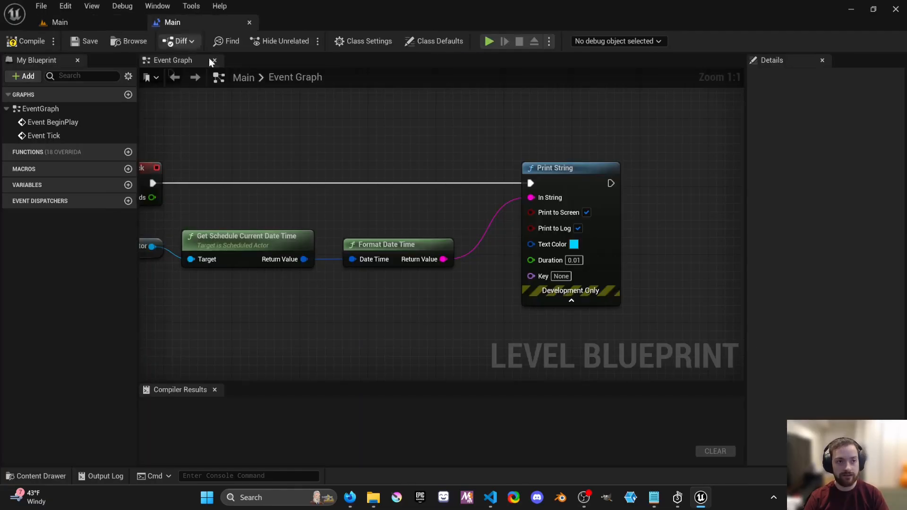
Step: Return to the Main level, clear the actor filter, and move PlayerStart to a new spot near the construction site
{"action": "left_click", "coordinate": [116, 19]}
{"action": "right_click_drag", "start_coordinate": [321, 176], "coordinate": [320, 192]}
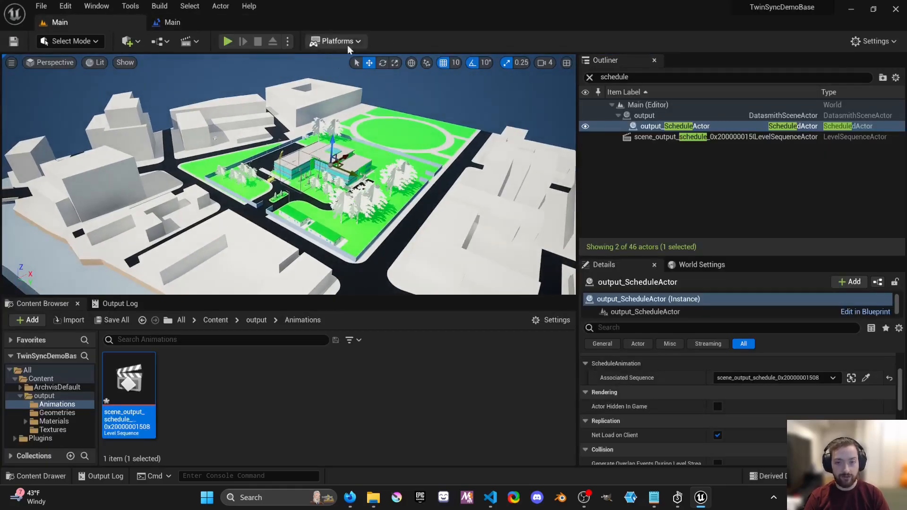
{"action": "left_click", "coordinate": [589, 77]}
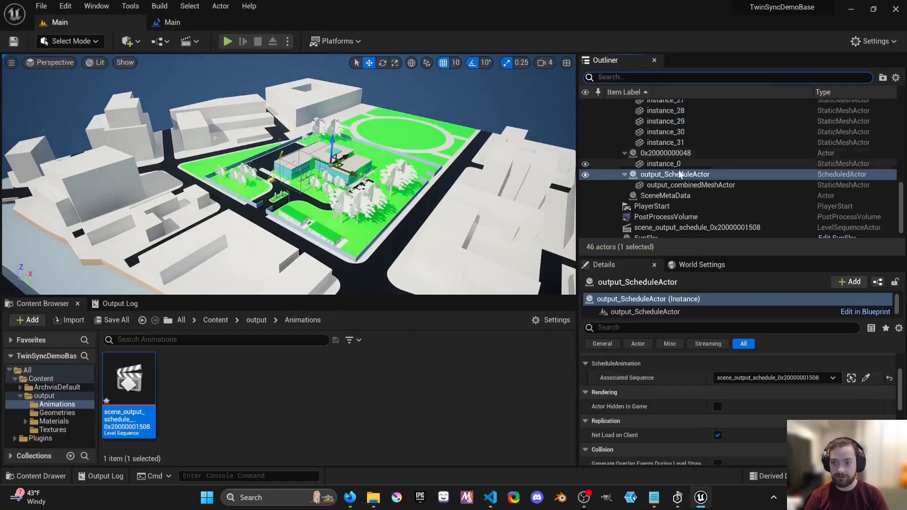
{"action": "scroll", "coordinate": [689, 198], "scroll_direction": "down", "scroll_amount": 1}
{"action": "left_click", "coordinate": [679, 191]}
{"action": "left_click_drag", "start_coordinate": [314, 160], "coordinate": [271, 185]}
Step: Play the level in the viewport and move around the site to watch the construction schedule animation and printed date
{"action": "left_click", "coordinate": [227, 41]}
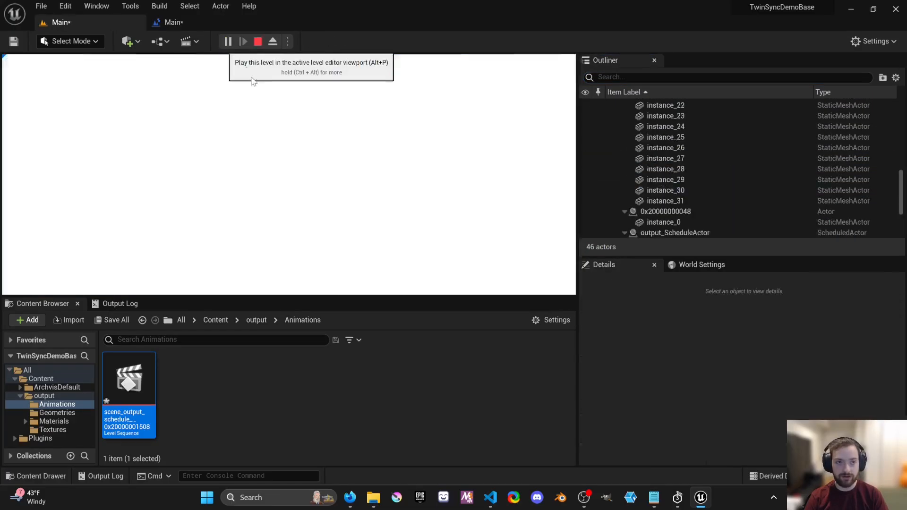
{"action": "key", "text": "s"}
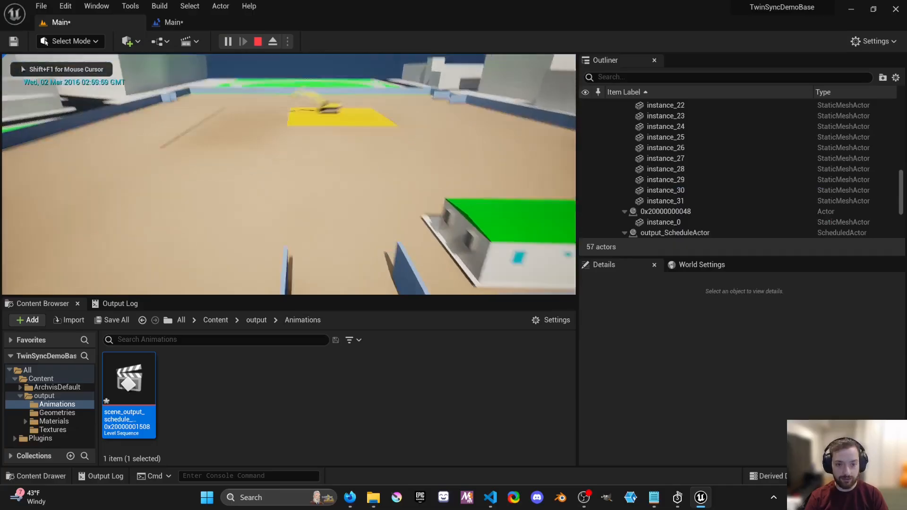
{"action": "key", "text": "d"}
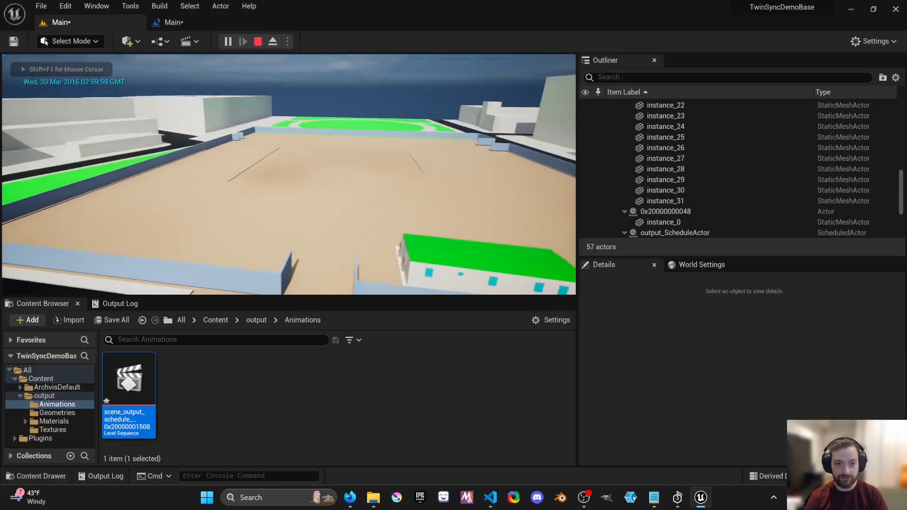
{"action": "key", "text": "d"}
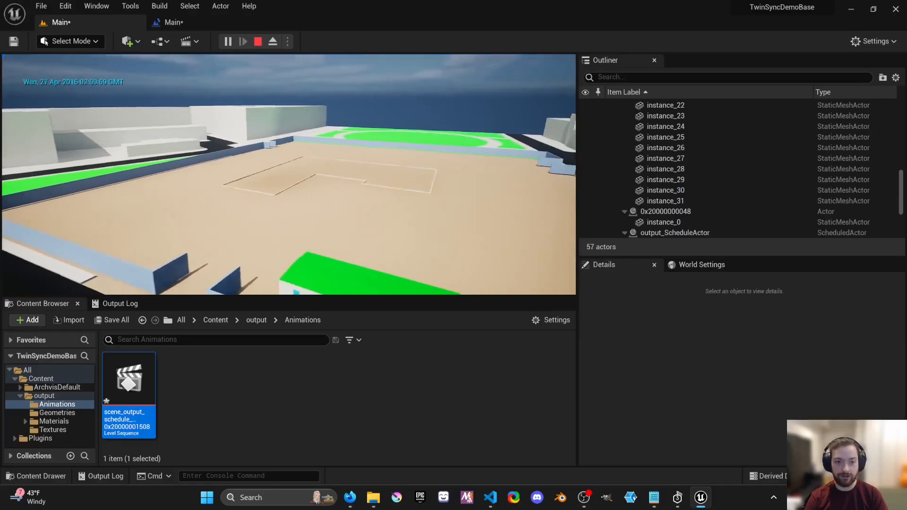
{"action": "key", "text": "d"}
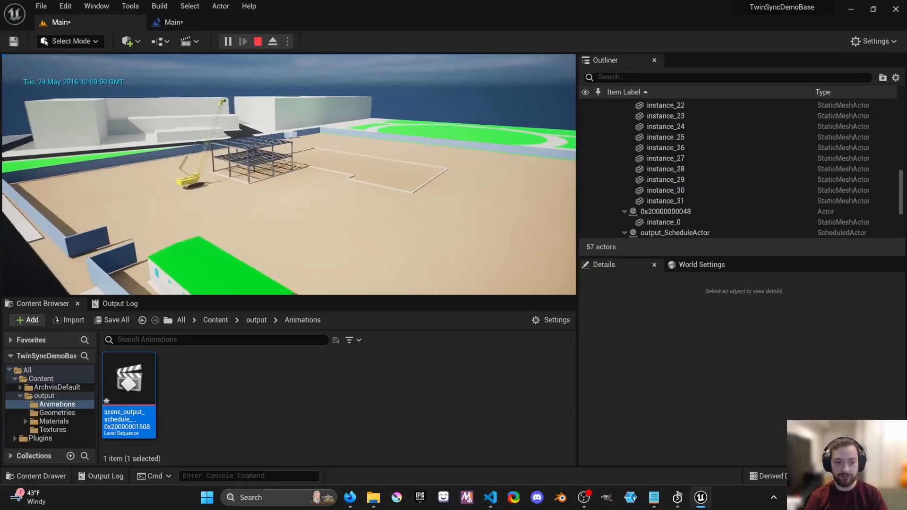
{"action": "key", "text": "s"}
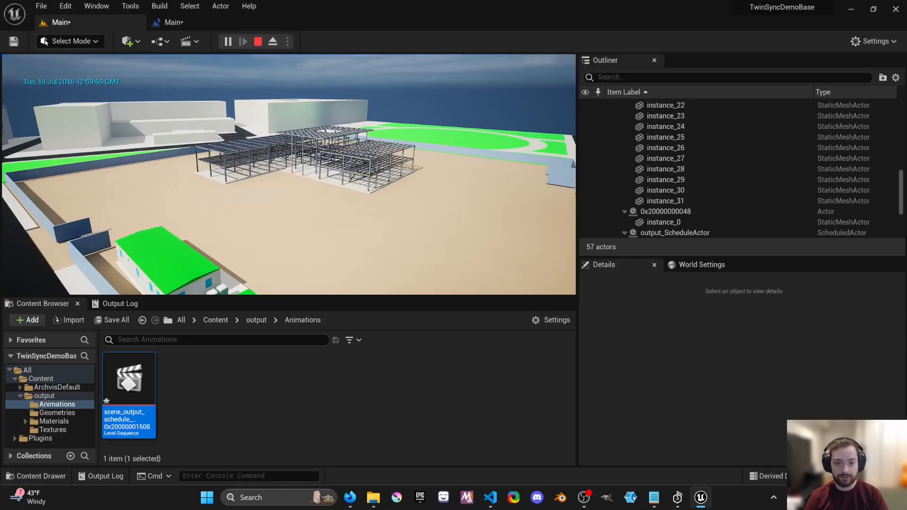
{"action": "key", "text": "s"}
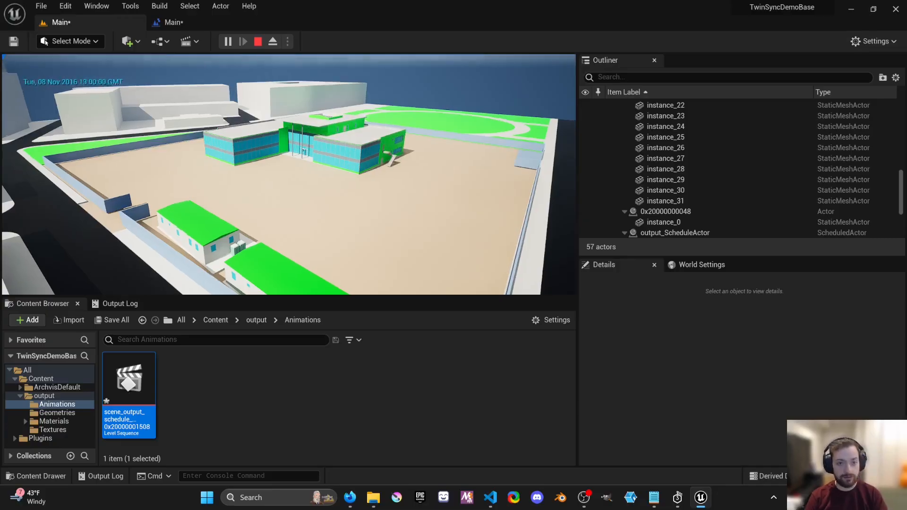
Step: Keep moving around the site until the construction schedule animation finishes, and stop playing the level
{"action": "key", "text": "w"}
{"action": "key", "text": "s"}
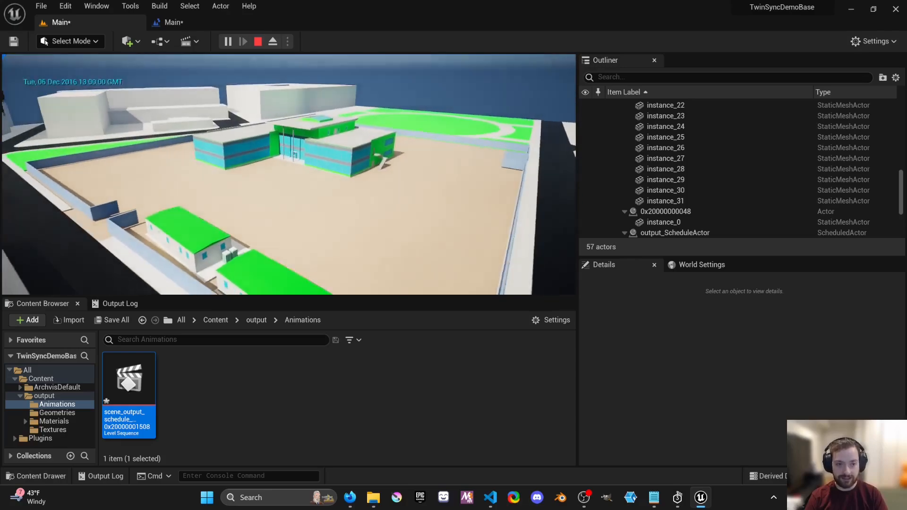
{"action": "key", "text": "a"}
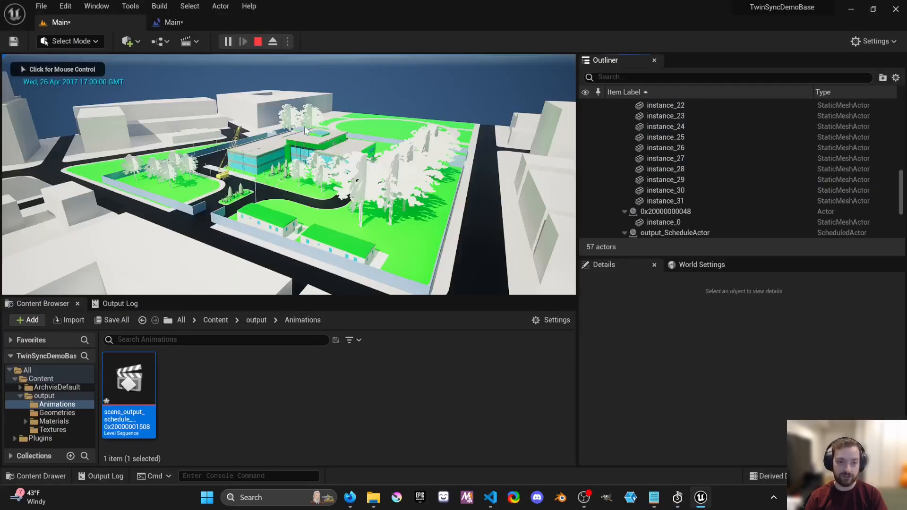
{"action": "left_click", "coordinate": [304, 130]}
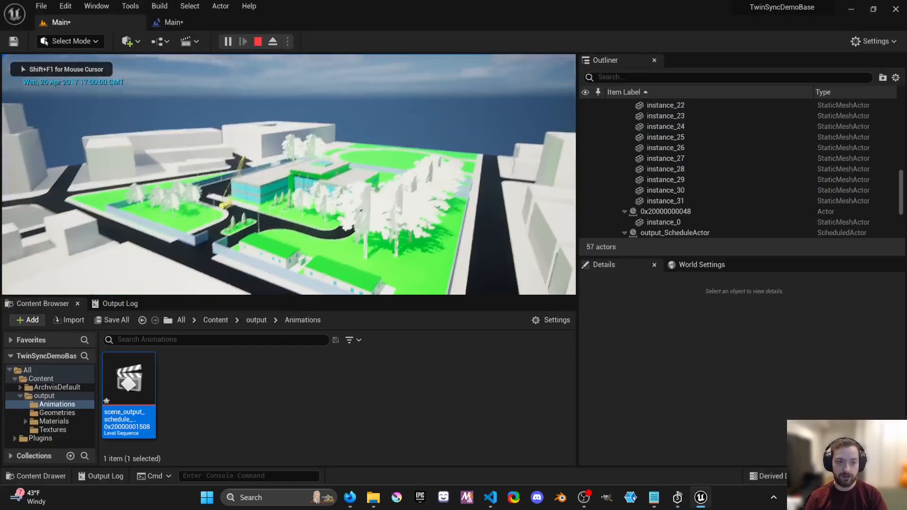
{"action": "key", "text": "shift+F1"}
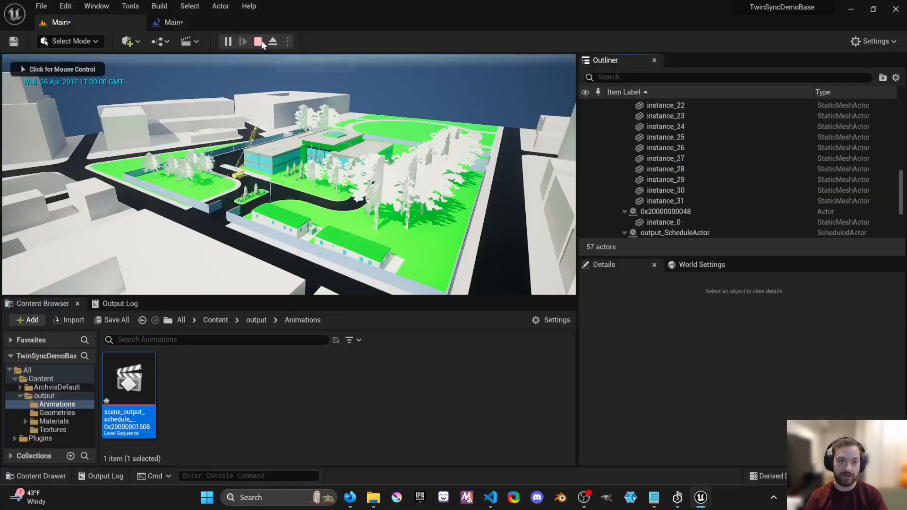
{"action": "left_click", "coordinate": [257, 42]}
Step: Add the Starter Content pack to the project and close the add-content dialog
{"action": "key", "text": "w"}
{"action": "right_click_drag", "start_coordinate": [283, 142], "coordinate": [288, 170]}
{"action": "key", "text": "w"}
{"action": "right_click_drag", "start_coordinate": [314, 135], "coordinate": [314, 135]}
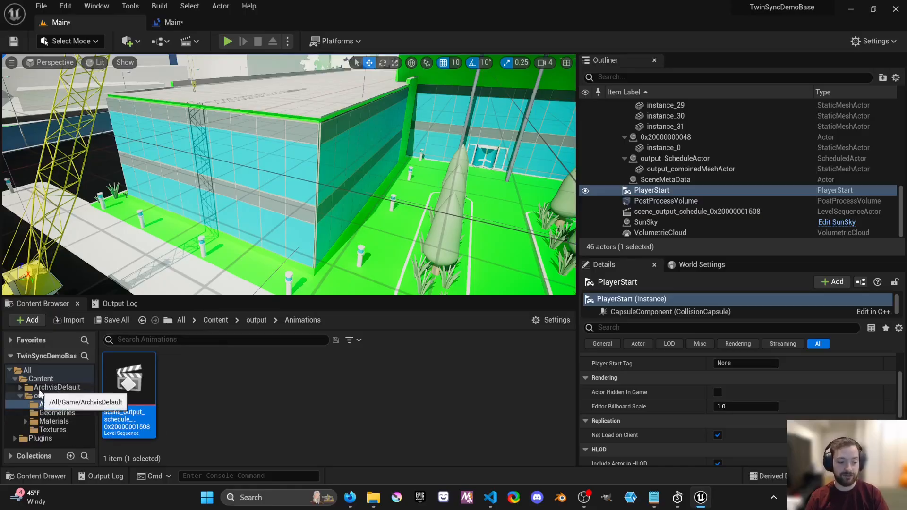
{"action": "left_click", "coordinate": [20, 396]}
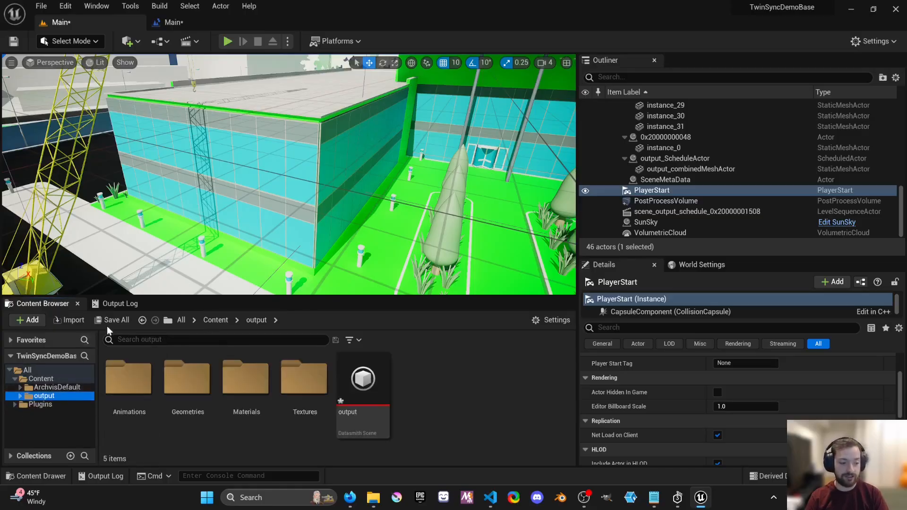
{"action": "left_click", "coordinate": [28, 320]}
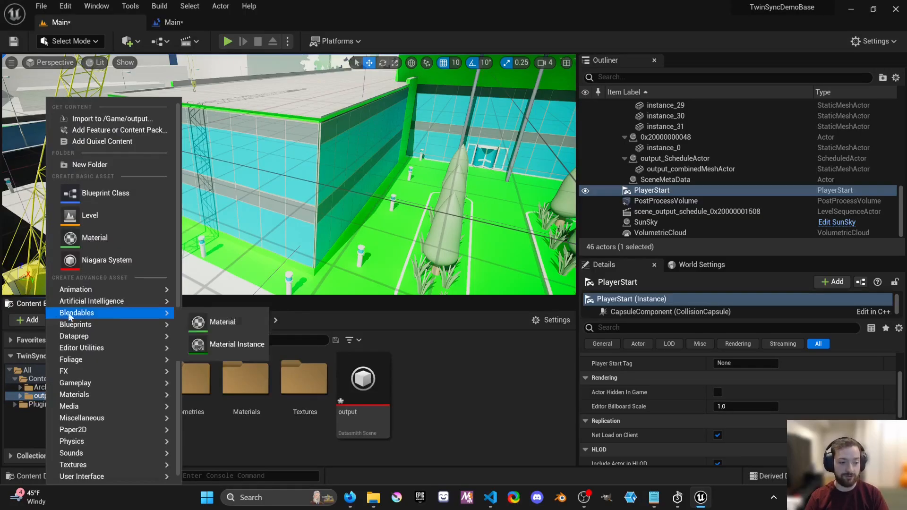
{"action": "left_click", "coordinate": [152, 130]}
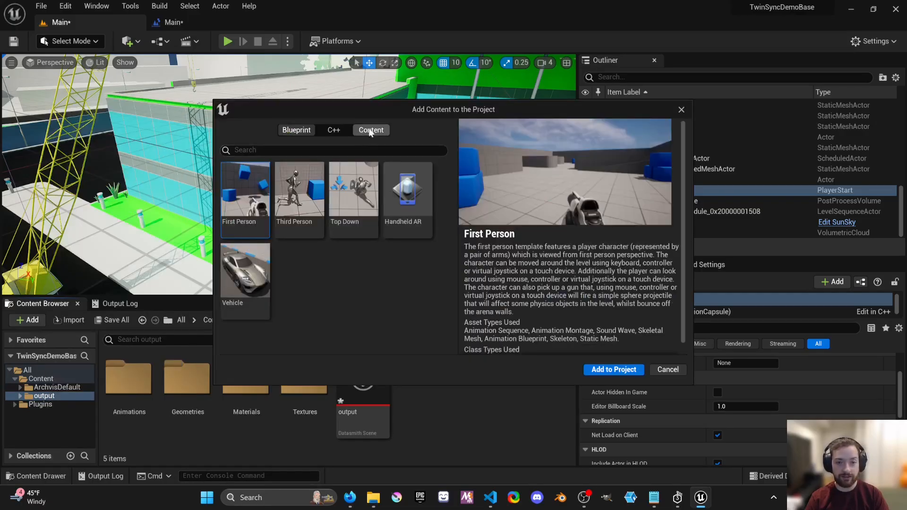
{"action": "left_click", "coordinate": [368, 132]}
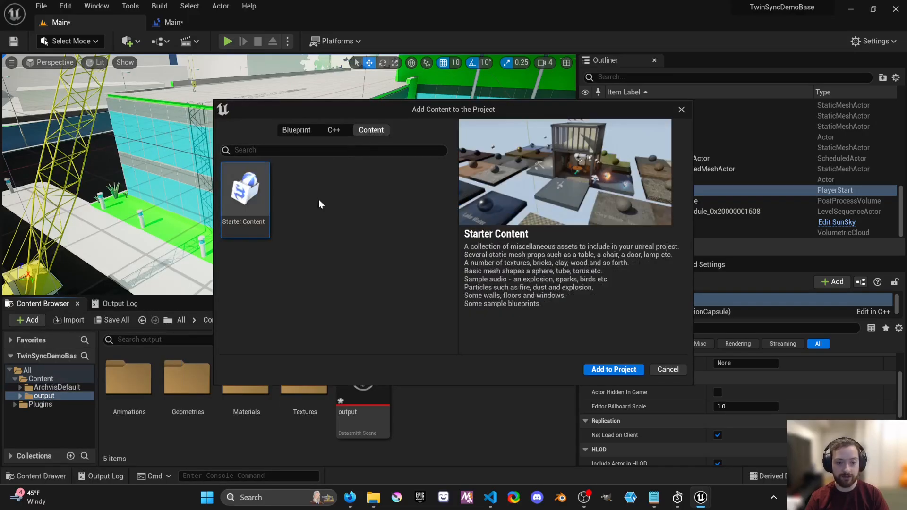
{"action": "left_click", "coordinate": [614, 369]}
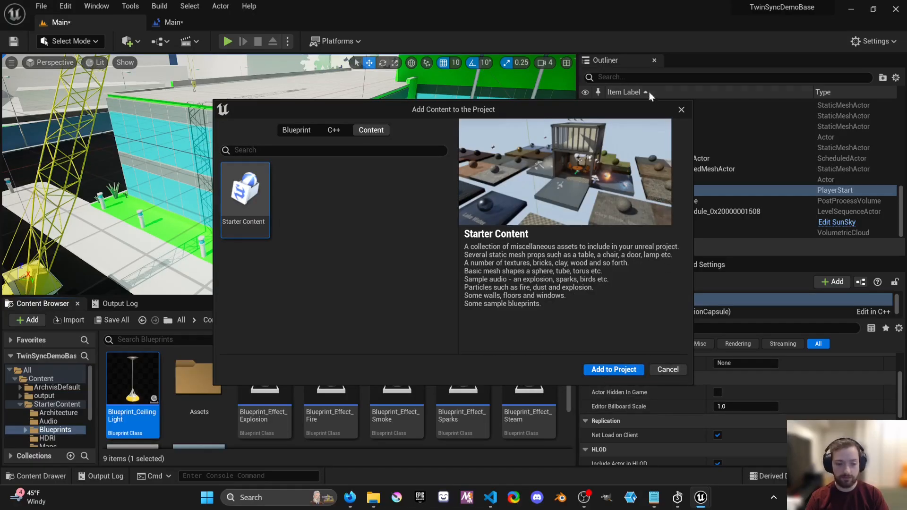
{"action": "left_click", "coordinate": [679, 109]}
Step: Apply the M_Glass material from the StarterContent Materials folder to the building's windows
{"action": "scroll", "coordinate": [43, 423], "scroll_direction": "down", "scroll_amount": 2}
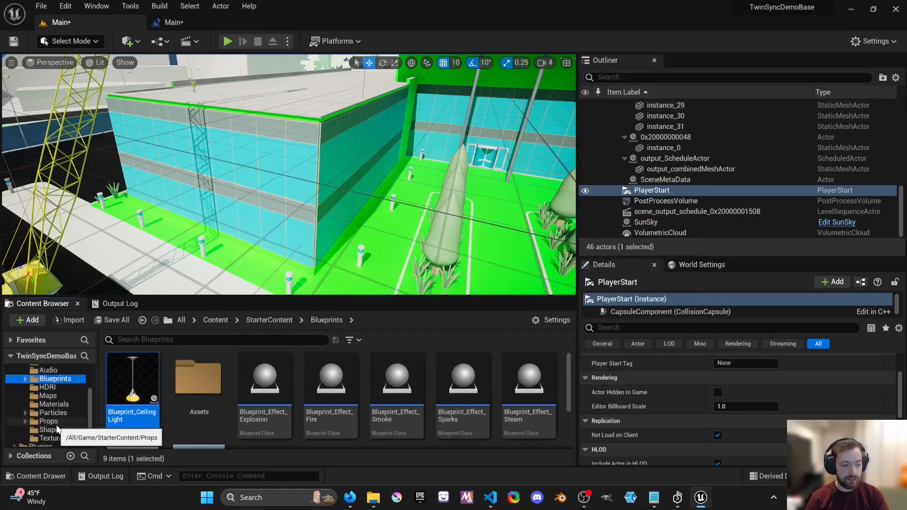
{"action": "left_click", "coordinate": [56, 405]}
{"action": "scroll", "coordinate": [293, 399], "scroll_direction": "down", "scroll_amount": 3}
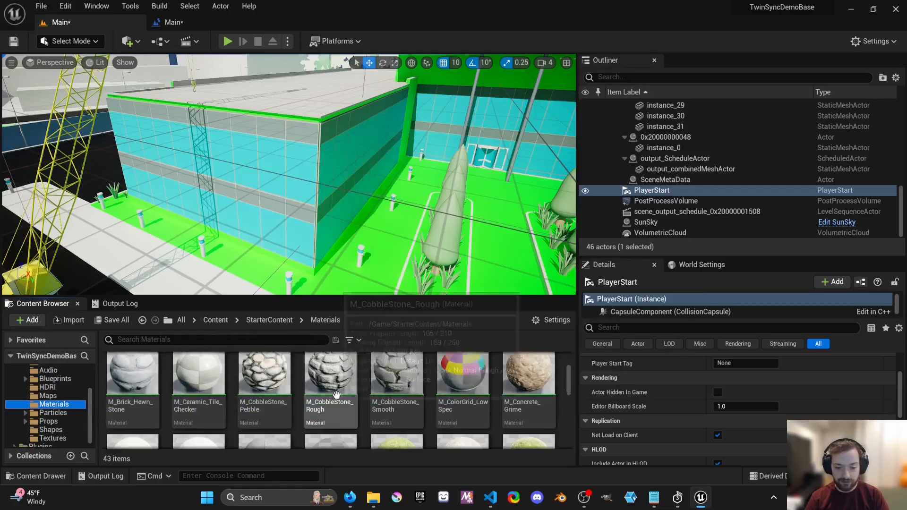
{"action": "left_click", "coordinate": [336, 404]}
{"action": "left_click_drag", "start_coordinate": [337, 404], "coordinate": [304, 171]}
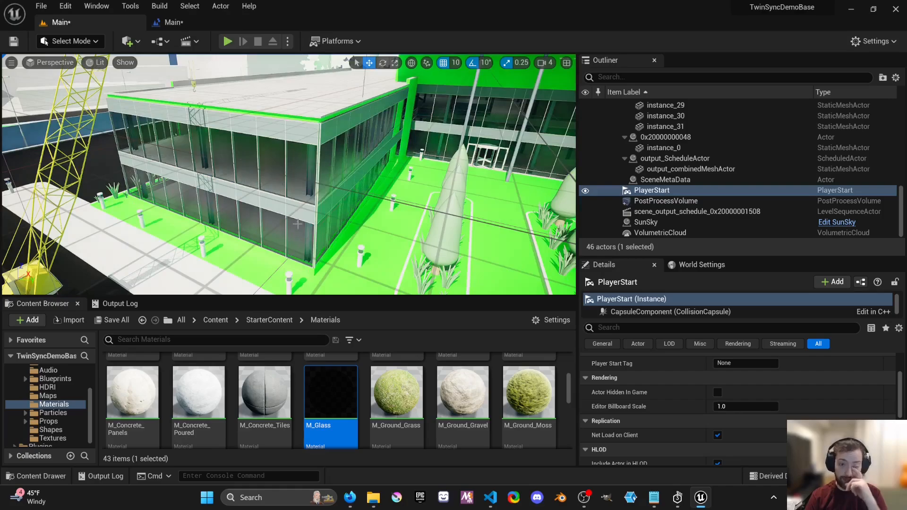
Step: Inspect the glass facade and play the level briefly to check how the windows behave during the schedule animation
{"action": "right_click_drag", "start_coordinate": [354, 178], "coordinate": [352, 143]}
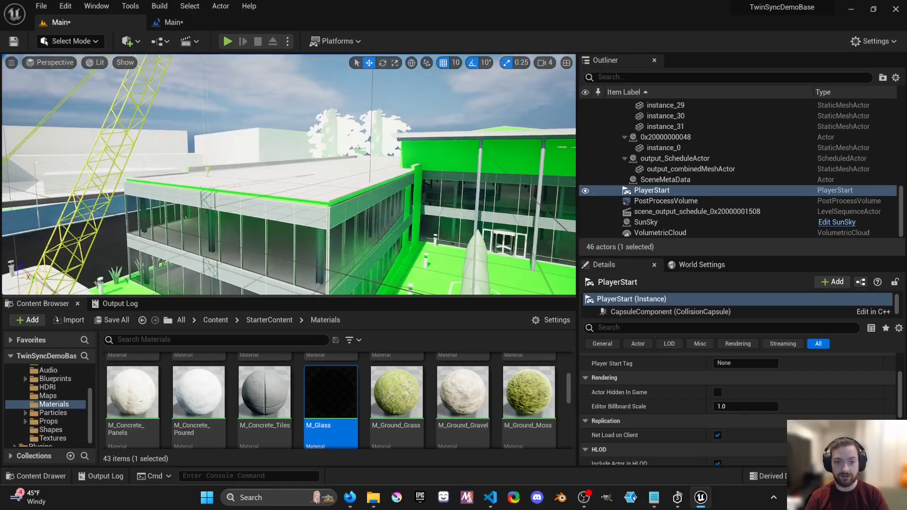
{"action": "right_click_drag", "start_coordinate": [283, 110], "coordinate": [304, 141]}
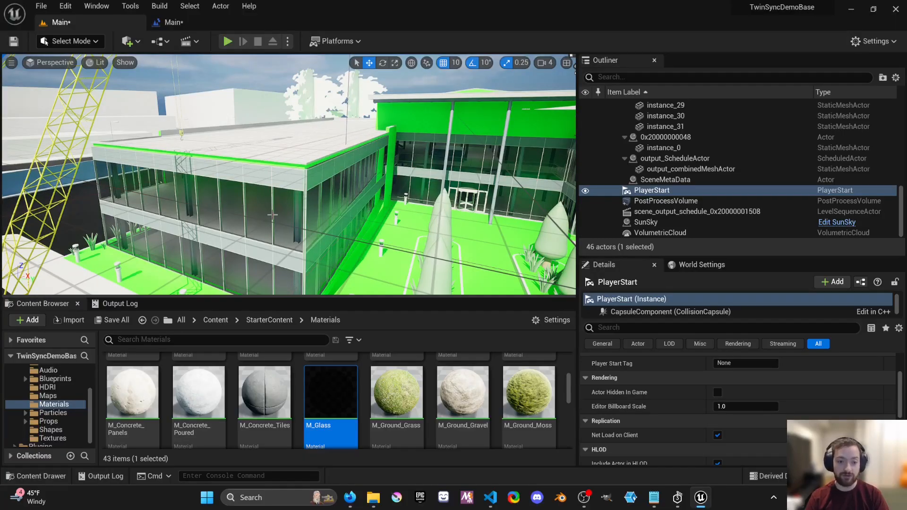
{"action": "mouse_move", "coordinate": [263, 81]}
{"action": "right_mouse_down"}
{"action": "mouse_move", "coordinate": [268, 95]}
{"action": "mouse_move", "coordinate": [263, 89]}
{"action": "right_mouse_up"}
{"action": "mouse_move", "coordinate": [291, 145]}
{"action": "right_mouse_down"}
{"action": "mouse_move", "coordinate": [270, 128]}
{"action": "mouse_move", "coordinate": [287, 155]}
{"action": "mouse_move", "coordinate": [363, 154]}
{"action": "mouse_move", "coordinate": [265, 156]}
{"action": "mouse_move", "coordinate": [283, 163]}
{"action": "mouse_move", "coordinate": [277, 148]}
{"action": "right_mouse_up"}
{"action": "key", "text": "w"}
{"action": "key", "text": "s"}
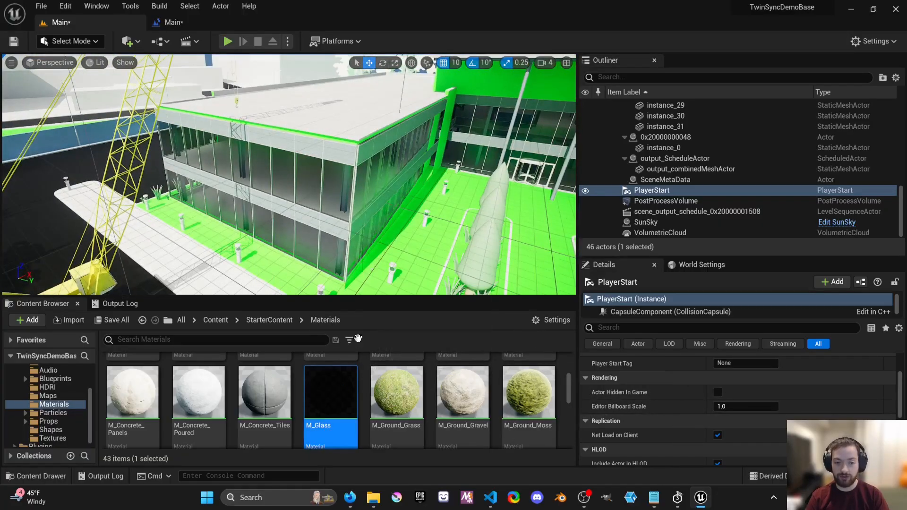
{"action": "left_click", "coordinate": [227, 41]}
{"action": "left_click", "coordinate": [330, 163]}
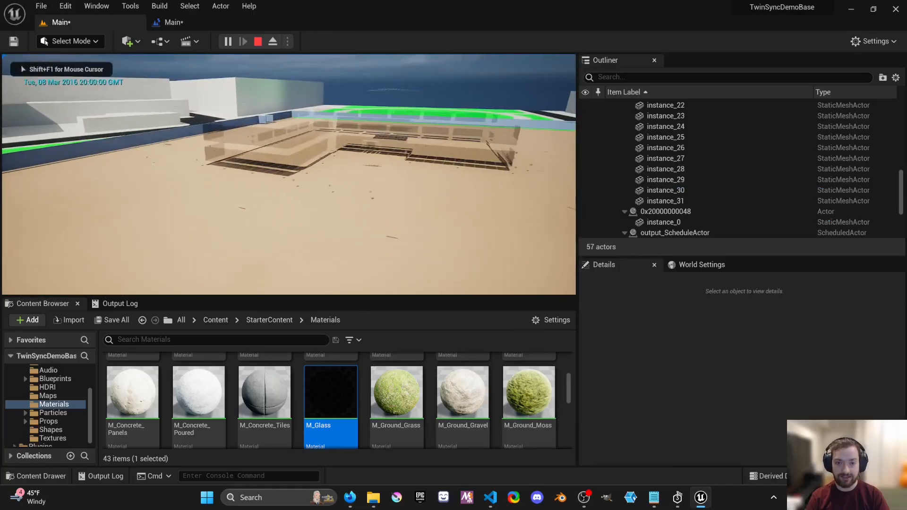
{"action": "key", "text": "s"}
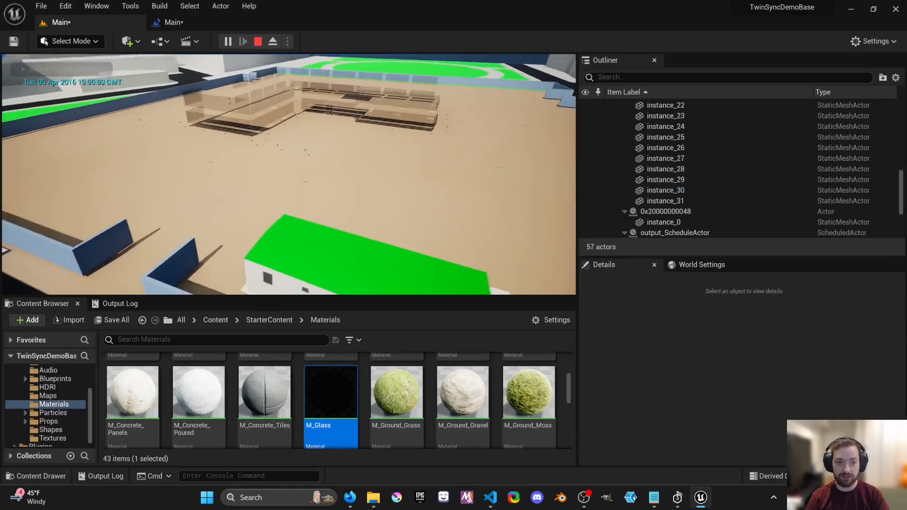
{"action": "key", "text": "d"}
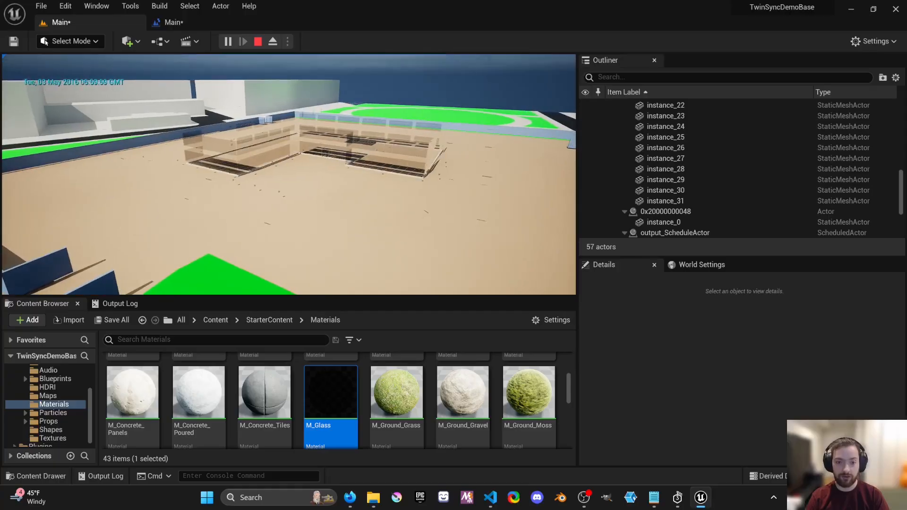
{"action": "key", "text": "Escape"}
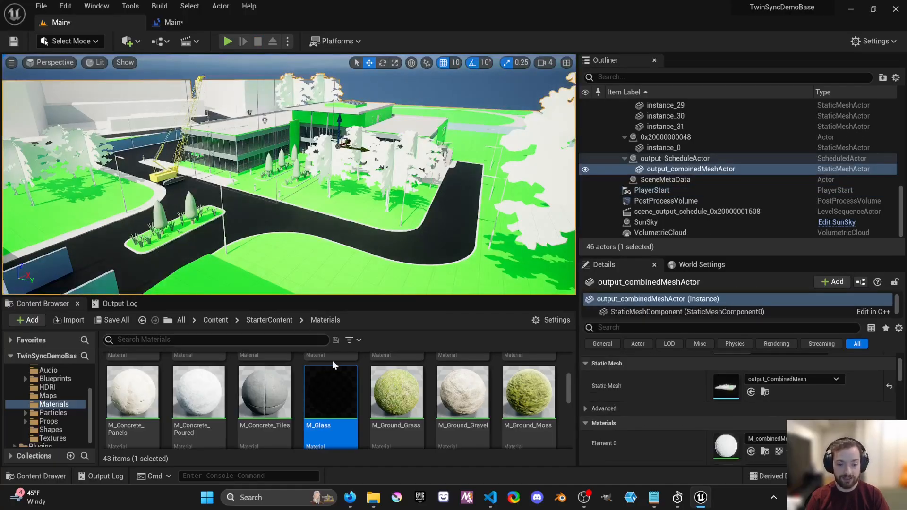
Step: Open the M_Glass material and add a MaterialFunctionCall node to its graph
{"action": "double_click", "coordinate": [329, 393]}
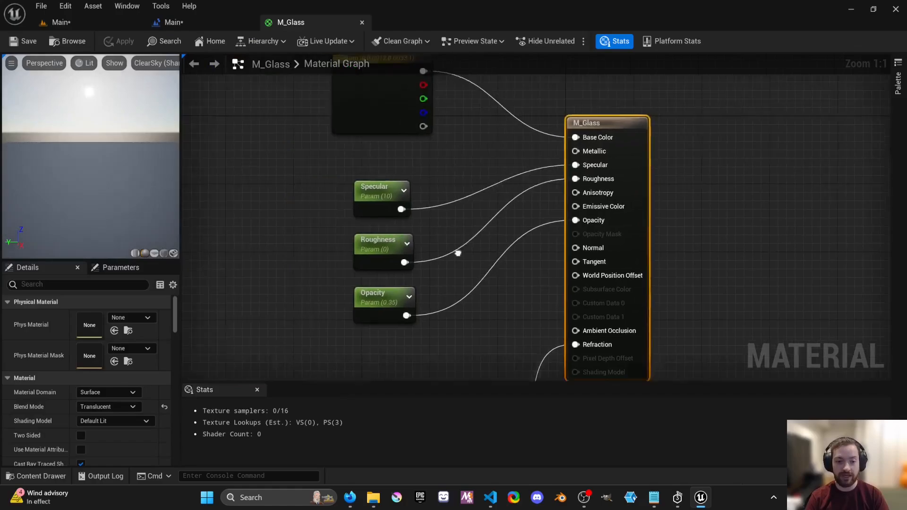
{"action": "right_click", "coordinate": [323, 275]}
{"action": "type", "text": "mat"}
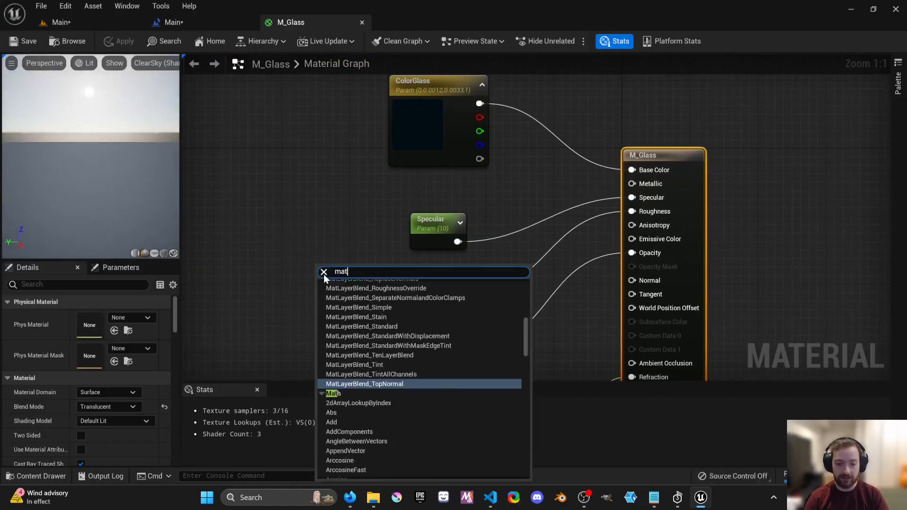
{"action": "type", "text": "er"}
{"action": "key", "text": "Up"}
{"action": "key", "text": "Up"}
{"action": "key", "text": "Up"}
{"action": "key", "text": "Up"}
{"action": "key", "text": "Up"}
{"action": "key", "text": "Up"}
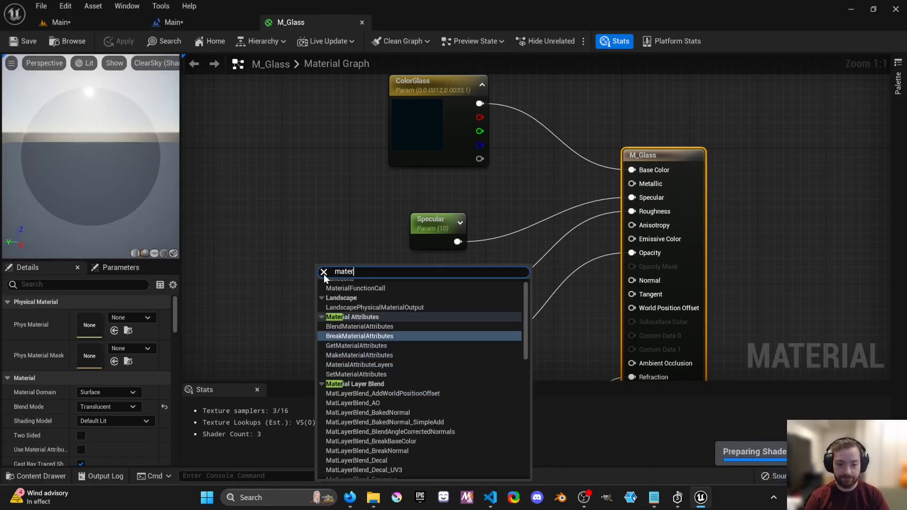
{"action": "key", "text": "Return"}
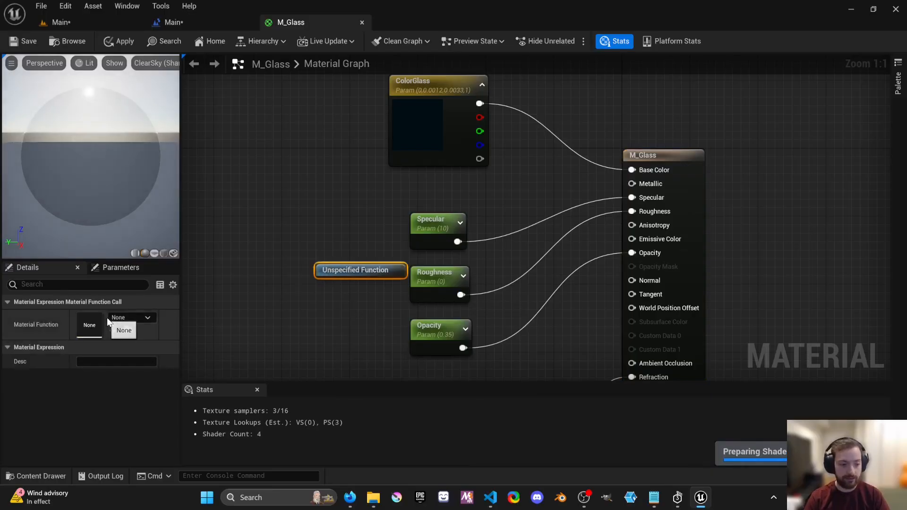
Step: Assign MF_ITwinScheduleAnimation to the new function node and position it beside the material's parameter nodes
{"action": "left_click", "coordinate": [125, 318]}
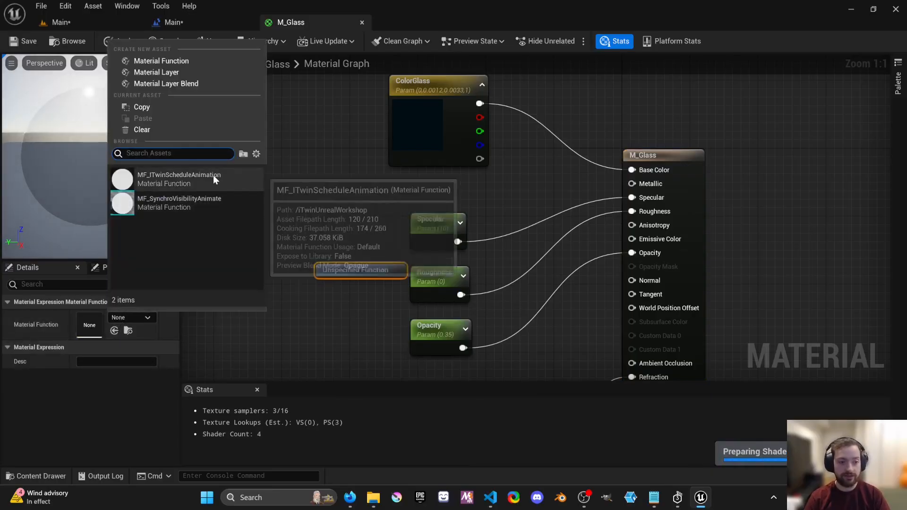
{"action": "left_click", "coordinate": [213, 175]}
{"action": "left_click_drag", "start_coordinate": [343, 348], "coordinate": [299, 304]}
{"action": "right_click_drag", "start_coordinate": [300, 303], "coordinate": [238, 224]}
{"action": "left_click_drag", "start_coordinate": [258, 221], "coordinate": [259, 181]}
{"action": "right_click_drag", "start_coordinate": [317, 226], "coordinate": [304, 277]}
Step: Add a Multiply node connected to the Opacity output of MF_ITwinScheduleAnimation
{"action": "left_click_drag", "start_coordinate": [294, 263], "coordinate": [300, 333]}
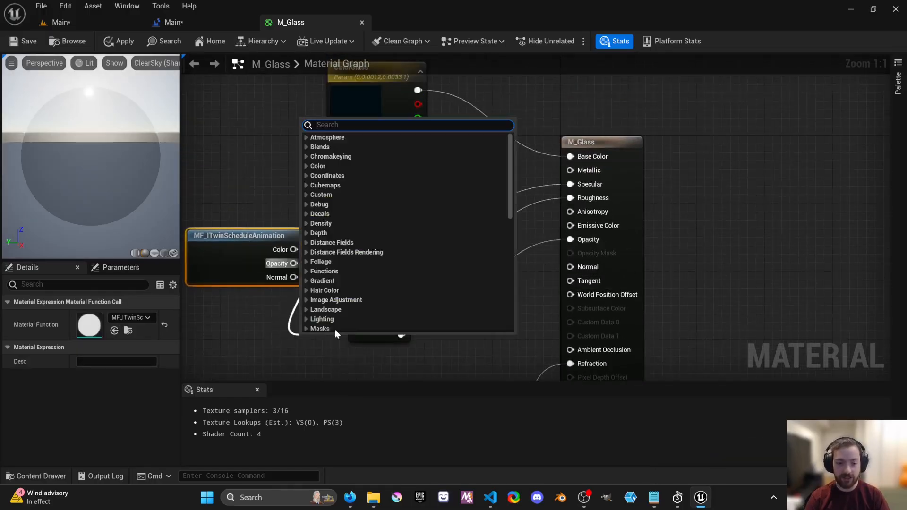
{"action": "type", "text": "multiply"}
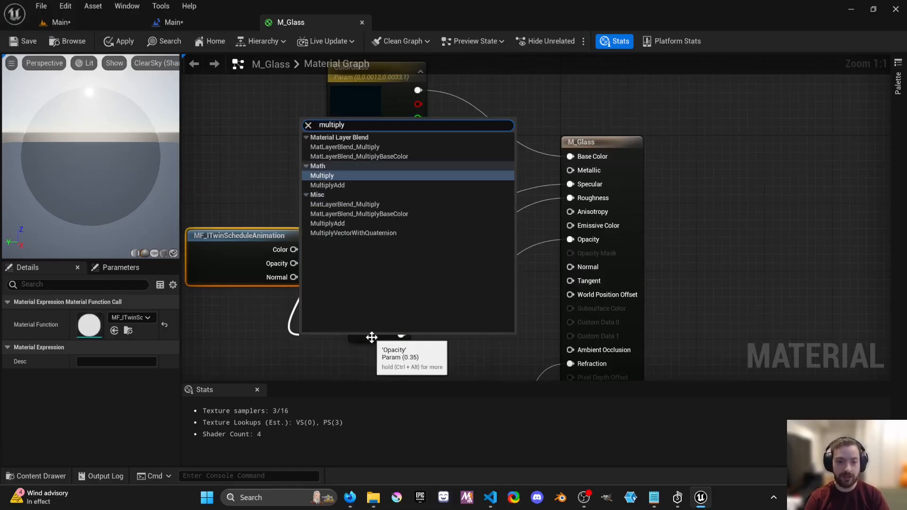
{"action": "key", "text": "Return"}
{"action": "right_click_drag", "start_coordinate": [308, 307], "coordinate": [351, 157]}
{"action": "left_click_drag", "start_coordinate": [267, 113], "coordinate": [259, 231]}
Step: Connect the Opacity parameter to the Multiply node's A input and its result to M_Glass's Opacity, arranging the nodes neatly
{"action": "left_click_drag", "start_coordinate": [371, 215], "coordinate": [512, 212]}
{"action": "left_click_drag", "start_coordinate": [445, 186], "coordinate": [328, 232]}
{"action": "right_click_drag", "start_coordinate": [462, 241], "coordinate": [435, 315]}
{"action": "left_click_drag", "start_coordinate": [498, 267], "coordinate": [589, 156]}
{"action": "left_click_drag", "start_coordinate": [477, 252], "coordinate": [434, 260]}
{"action": "left_click_drag", "start_coordinate": [247, 266], "coordinate": [323, 265]}
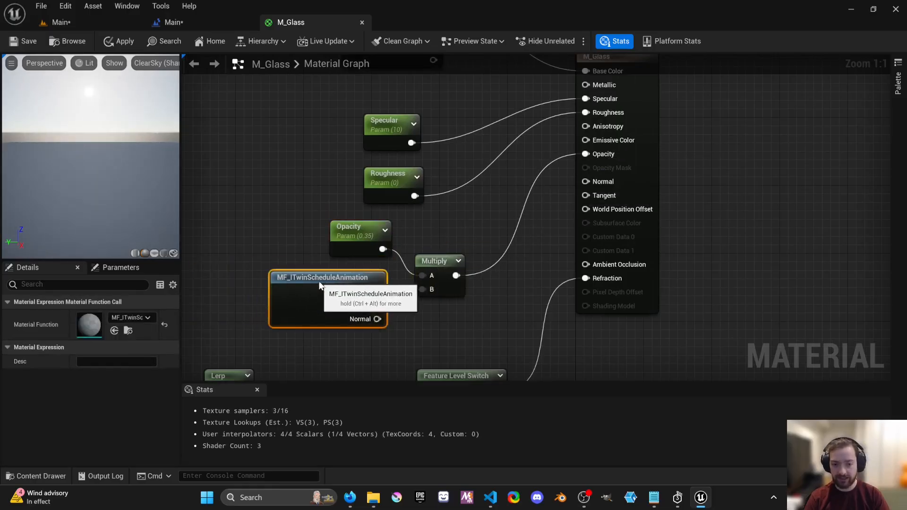
{"action": "left_click", "coordinate": [259, 258]}
{"action": "right_click_drag", "start_coordinate": [244, 244], "coordinate": [314, 220]}
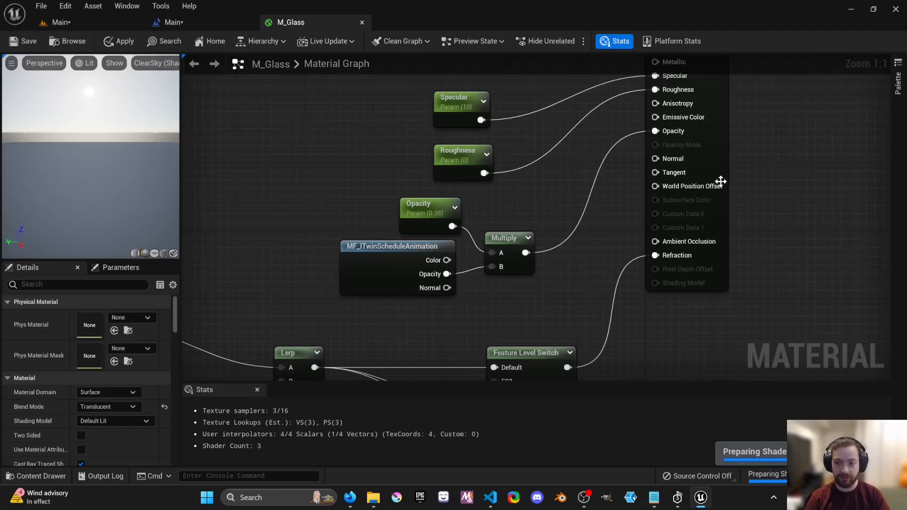
Step: Find the shadow settings of the M_Glass output node and turn off Cast Ray Traced Shadows
{"action": "left_click", "coordinate": [704, 138]}
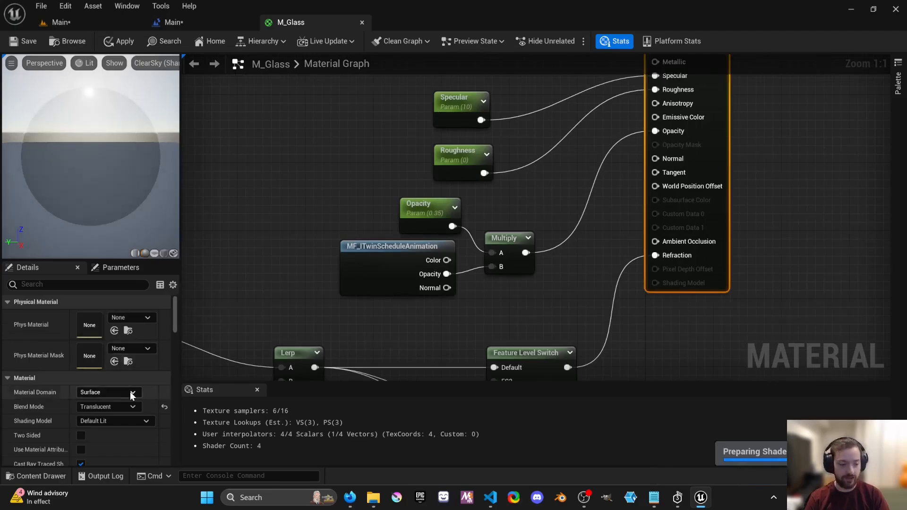
{"action": "scroll", "coordinate": [122, 403], "scroll_direction": "down", "scroll_amount": 2}
{"action": "scroll", "coordinate": [122, 386], "scroll_direction": "up", "scroll_amount": 2}
{"action": "left_click", "coordinate": [70, 285]}
{"action": "type", "text": "shadows"}
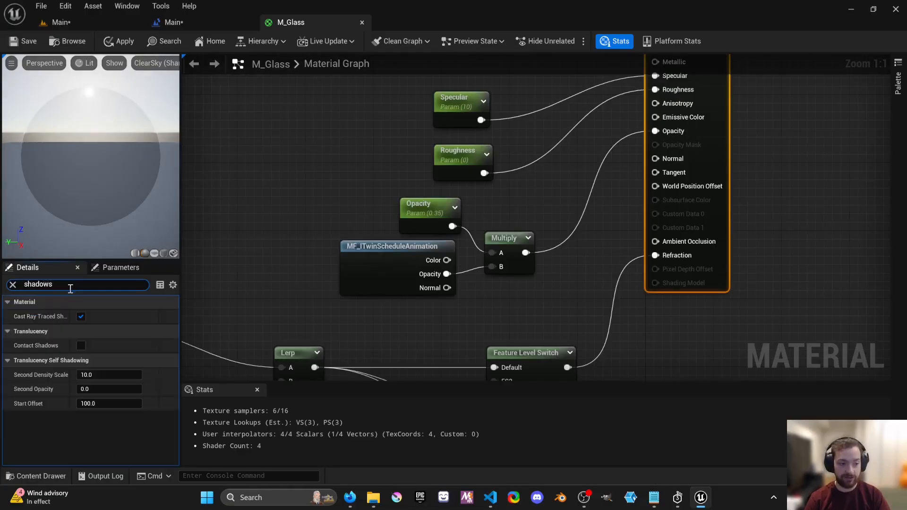
{"action": "left_click", "coordinate": [80, 317]}
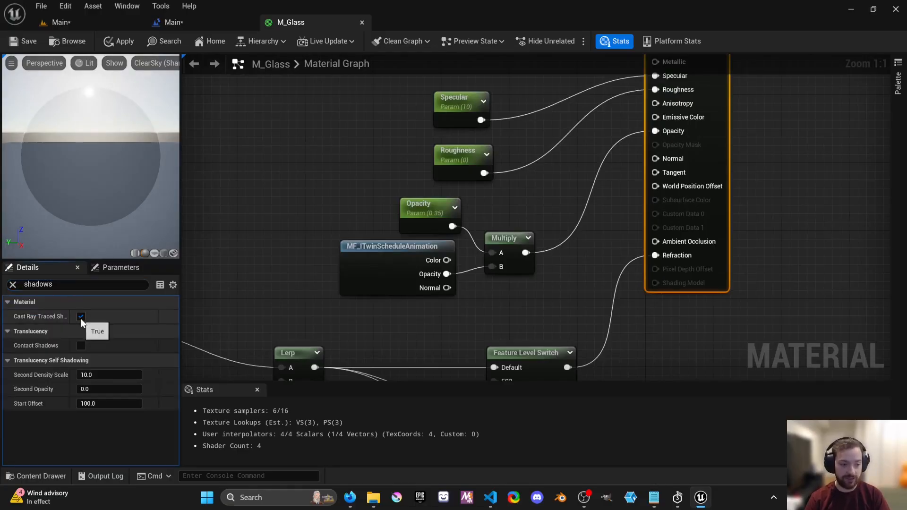
Step: Apply the M_Glass material changes and return to the Main level
{"action": "right_click_drag", "start_coordinate": [335, 216], "coordinate": [280, 233]}
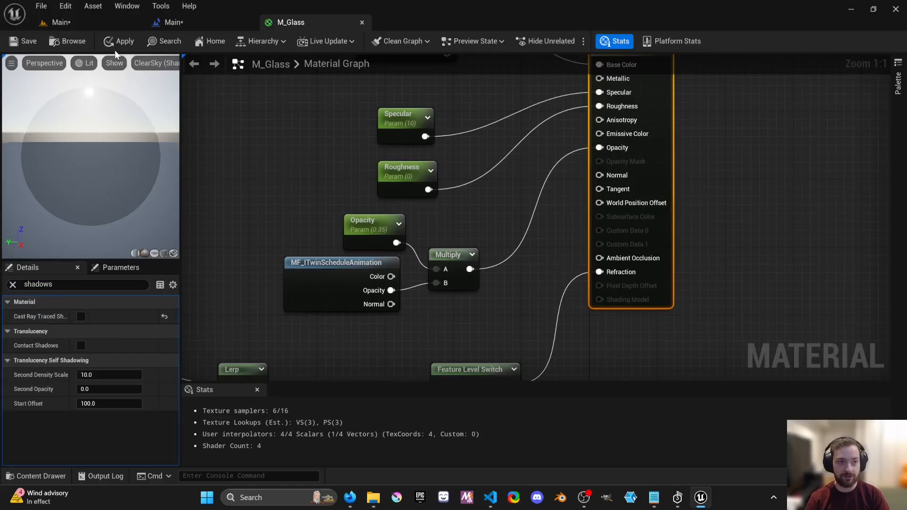
{"action": "left_click", "coordinate": [124, 42]}
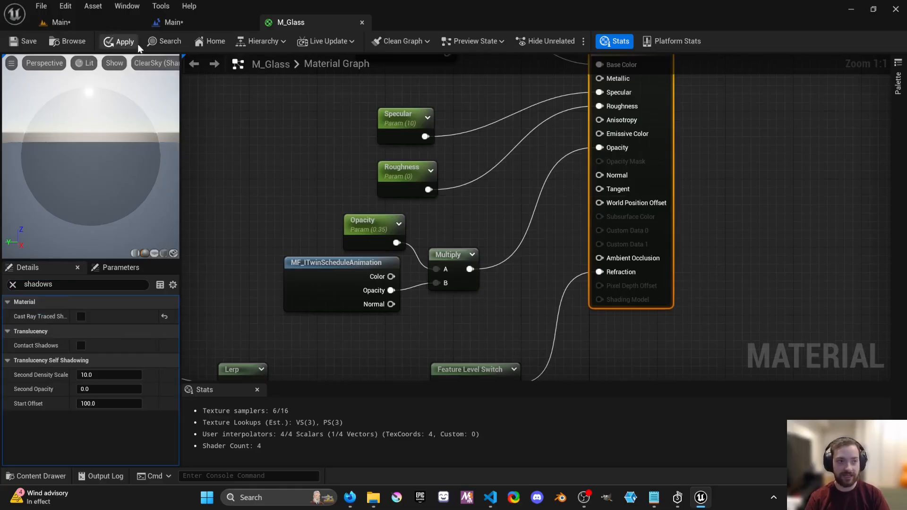
{"action": "left_click", "coordinate": [100, 26]}
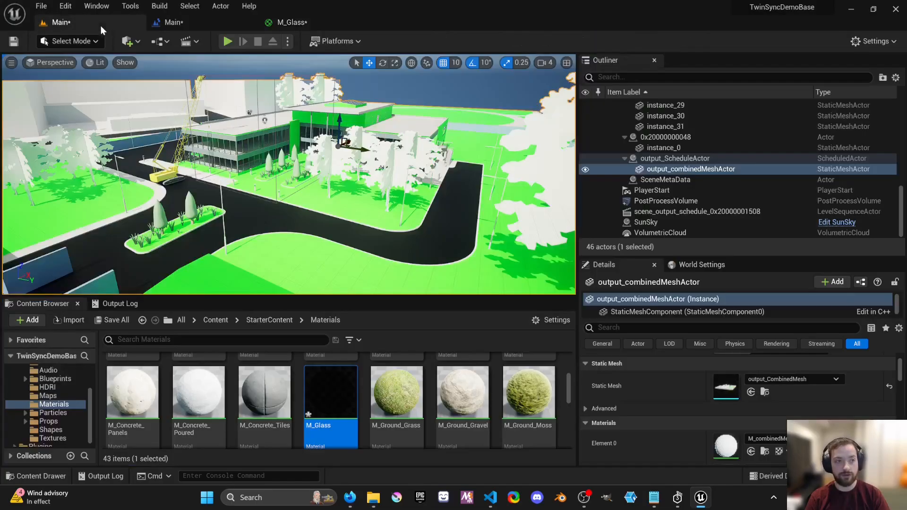
Step: Play the level, view the schedule animation around the building with its glass windows, and stop playback
{"action": "left_click", "coordinate": [227, 42]}
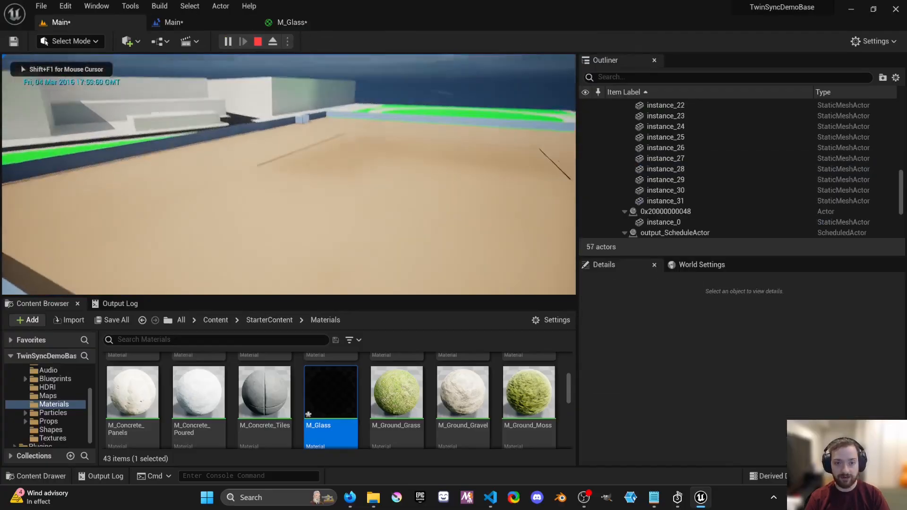
{"action": "key", "text": "d"}
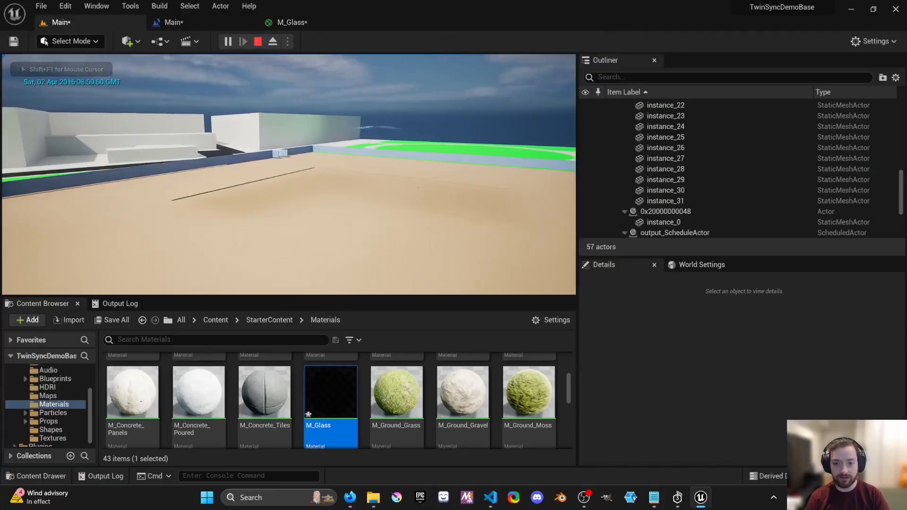
{"action": "key", "text": "w"}
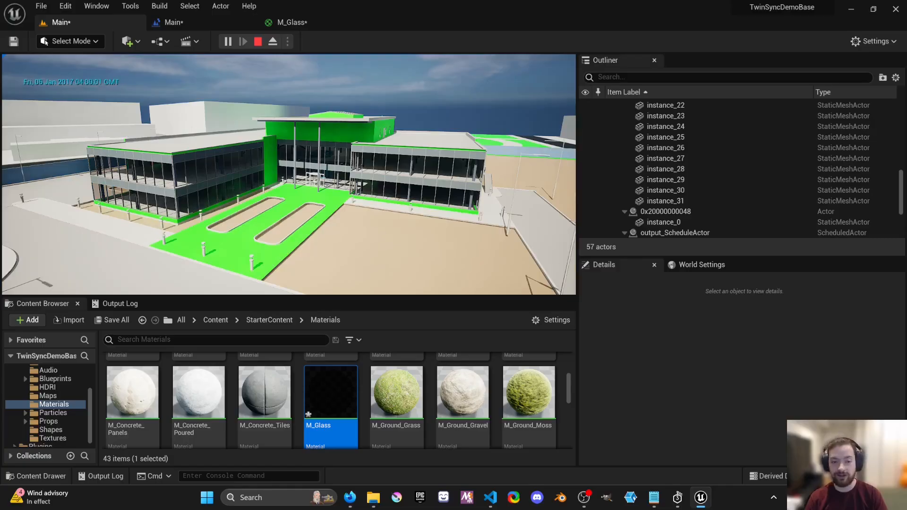
{"action": "key", "text": "s"}
{"action": "key", "text": "s"}
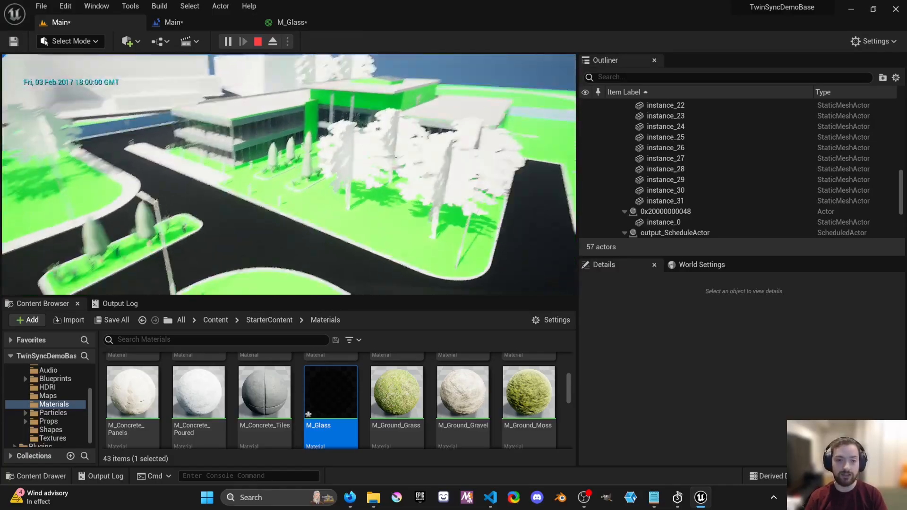
{"action": "key", "text": "s"}
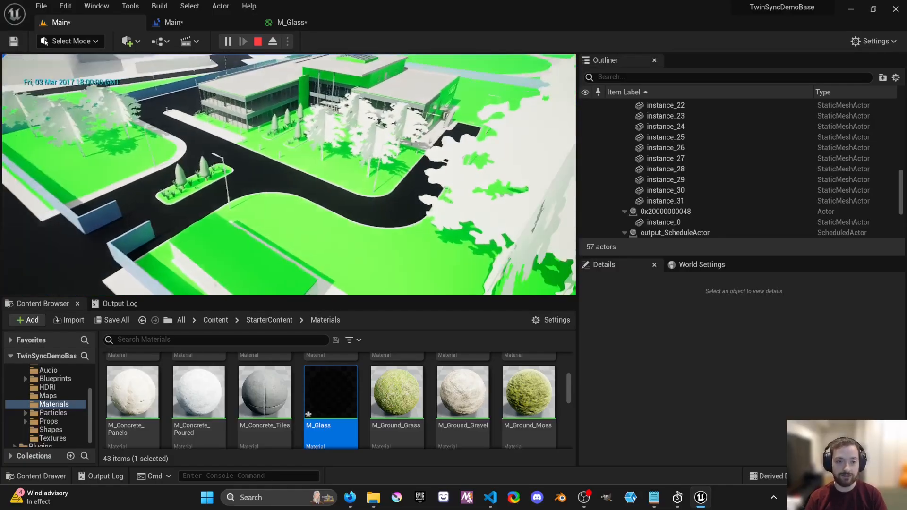
{"action": "key", "text": "Escape"}
Step: Apply the M_Ground_Grass material to the green lawn surface around the roads in the level
{"action": "left_click_drag", "start_coordinate": [415, 406], "coordinate": [340, 238]}
{"action": "key", "text": "d"}
{"action": "right_click_drag", "start_coordinate": [340, 238], "coordinate": [358, 215]}
{"action": "key", "text": "s"}
{"action": "key", "text": "w"}
{"action": "key", "text": "w"}
{"action": "key", "text": "d"}
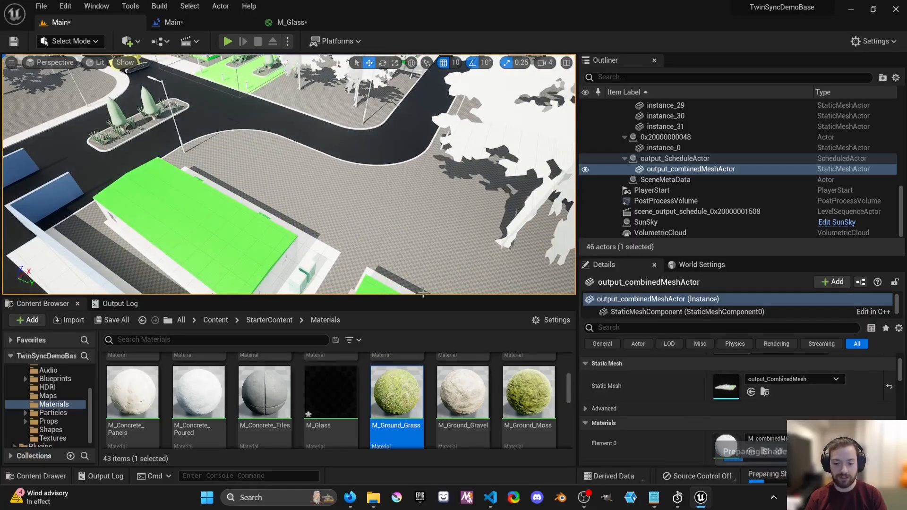
{"action": "right_click_drag", "start_coordinate": [321, 213], "coordinate": [301, 111]}
Step: Deselect the combined mesh and apply M_Ground_Grass to another green ground area of the site
{"action": "left_click", "coordinate": [412, 107]}
{"action": "right_click_drag", "start_coordinate": [412, 107], "coordinate": [410, 85]}
{"action": "left_click_drag", "start_coordinate": [405, 421], "coordinate": [312, 262]}
{"action": "key", "text": "w"}
{"action": "right_click_drag", "start_coordinate": [313, 262], "coordinate": [300, 200]}
{"action": "key", "text": "s"}
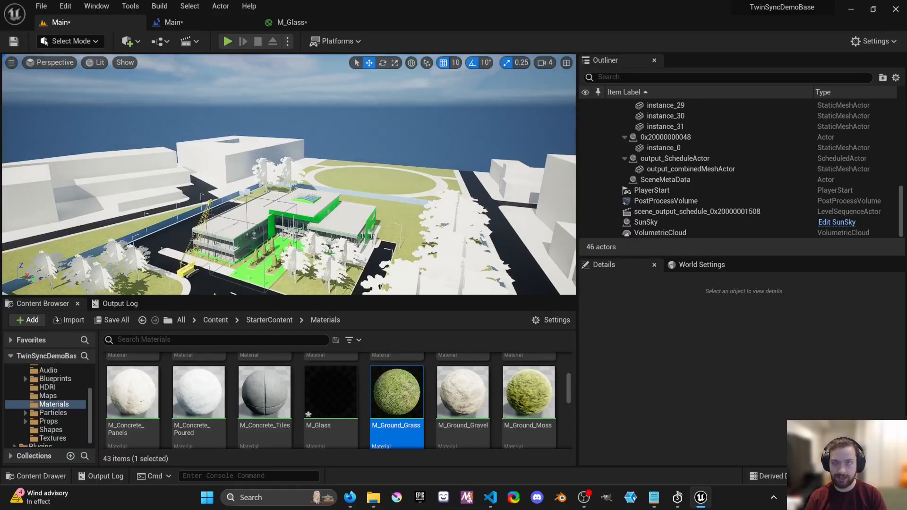
Step: Examine the whole site from several elevated angles, checking the grass ground around the building and its surroundings
{"action": "right_click_drag", "start_coordinate": [318, 266], "coordinate": [319, 279]}
{"action": "right_click_drag", "start_coordinate": [274, 221], "coordinate": [258, 212]}
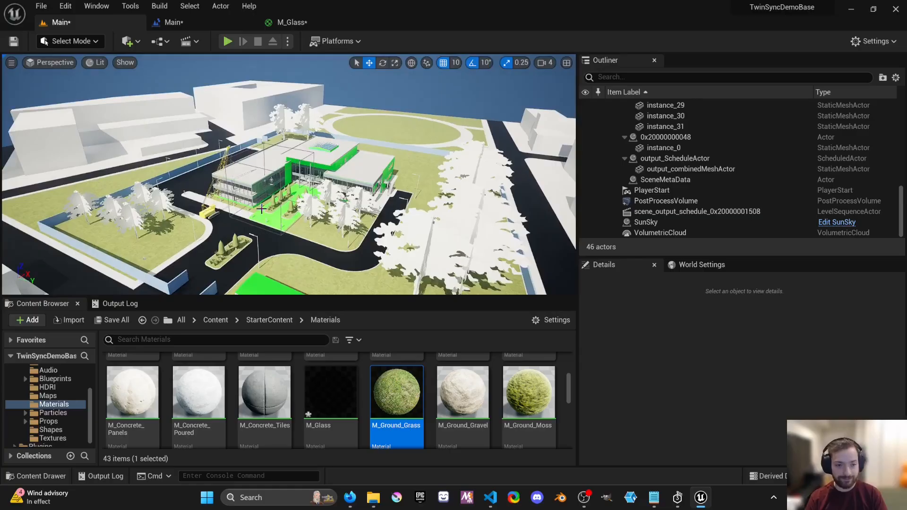
{"action": "mouse_move", "coordinate": [316, 190]}
{"action": "right_mouse_down"}
{"action": "mouse_move", "coordinate": [315, 204]}
{"action": "mouse_move", "coordinate": [331, 188]}
{"action": "right_mouse_up"}
{"action": "mouse_move", "coordinate": [386, 115]}
{"action": "right_mouse_down"}
{"action": "mouse_move", "coordinate": [414, 111]}
{"action": "mouse_move", "coordinate": [384, 121]}
{"action": "right_mouse_up"}
{"action": "key", "text": "s"}
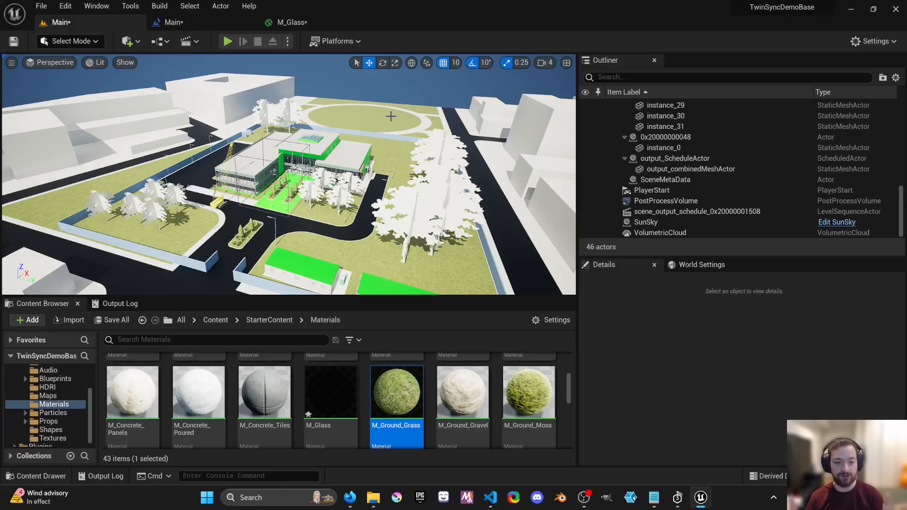
{"action": "right_click_drag", "start_coordinate": [382, 128], "coordinate": [378, 152]}
{"action": "key", "text": "d"}
{"action": "right_click_drag", "start_coordinate": [289, 174], "coordinate": [265, 174]}
{"action": "key", "text": "a"}
{"action": "key", "text": "d"}
{"action": "key", "text": "a"}
{"action": "key", "text": "d"}
{"action": "key", "text": "s"}
{"action": "mouse_move", "coordinate": [400, 115]}
{"action": "right_mouse_down"}
{"action": "mouse_move", "coordinate": [401, 86]}
{"action": "mouse_move", "coordinate": [395, 99]}
{"action": "right_mouse_up"}
{"action": "key", "text": "w"}
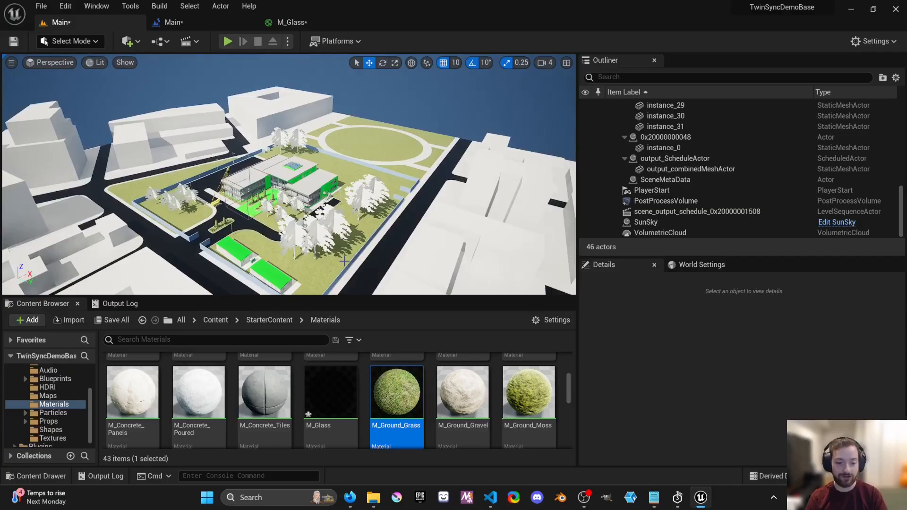
{"action": "key", "text": "w"}
{"action": "right_click_drag", "start_coordinate": [253, 248], "coordinate": [244, 257]}
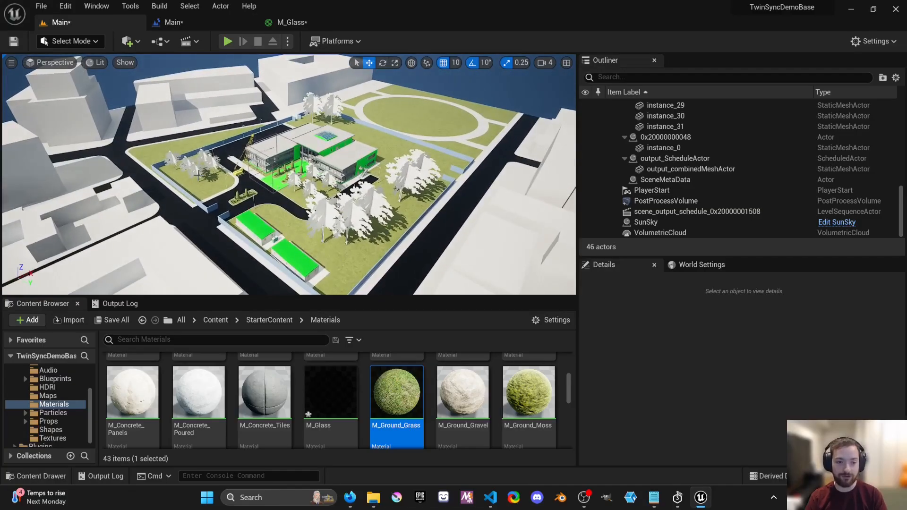
{"action": "right_click_drag", "start_coordinate": [410, 118], "coordinate": [412, 106]}
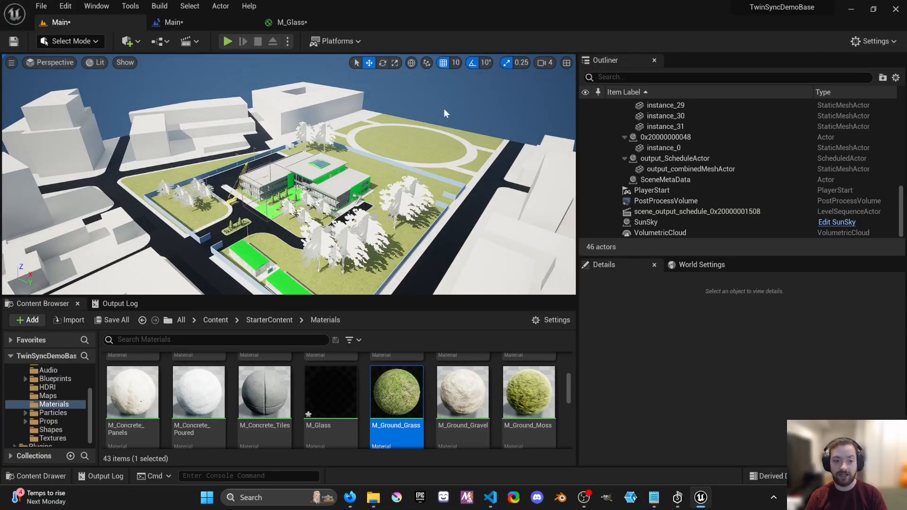